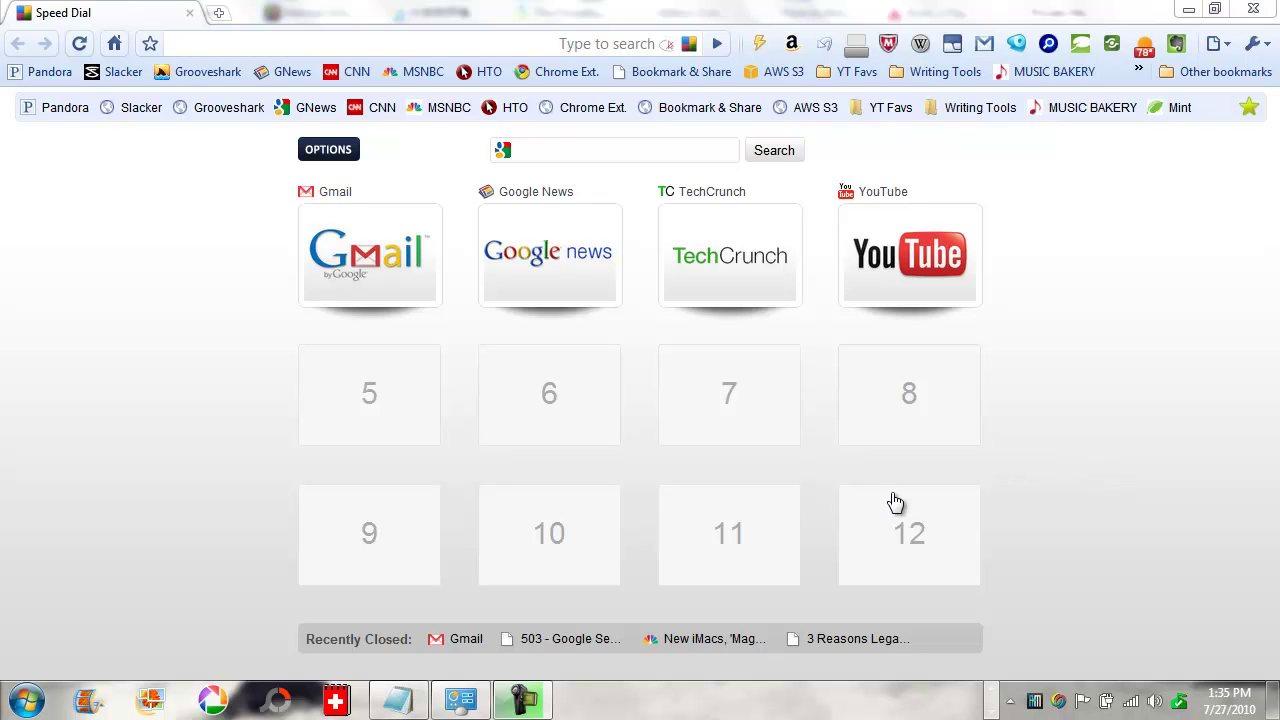
Step: Open Google News from the Speed Dial page and look through its top stories
left_click(530, 270)
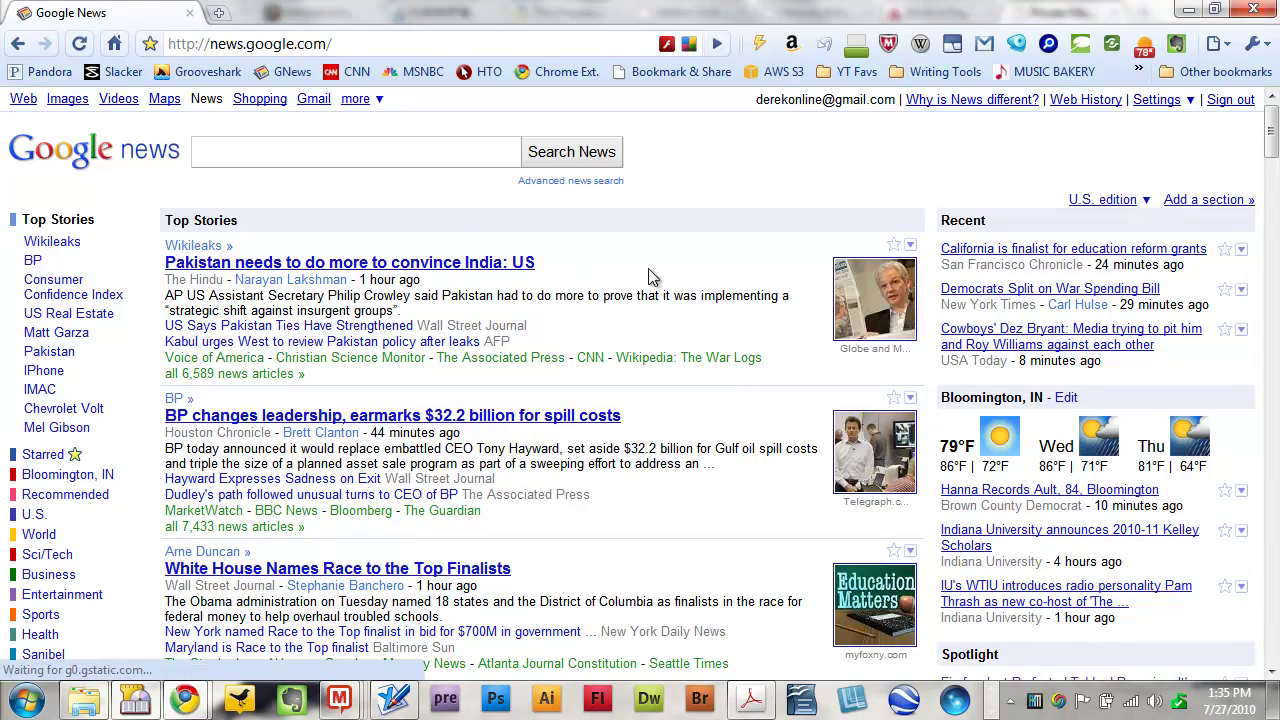
scroll(607, 295, "down", 10)
scroll(600, 340, "up", 10)
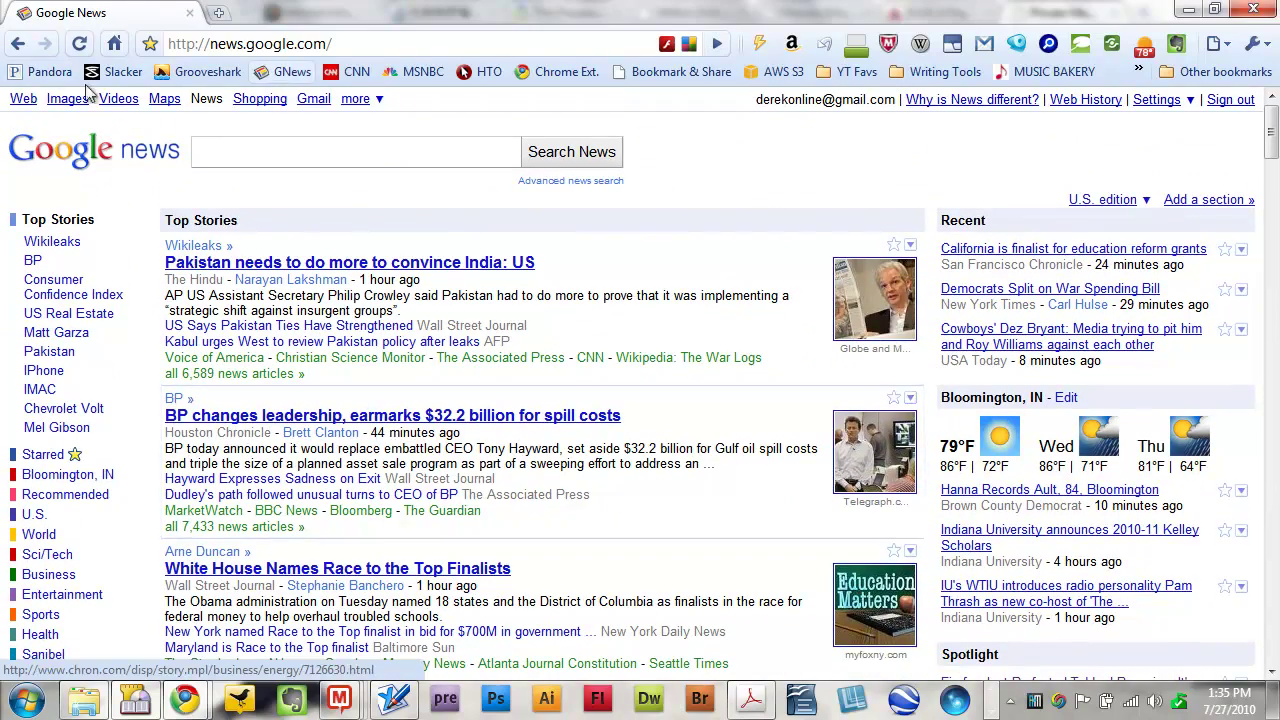
Step: Switch from Google News to Google web search and search for "dog trick"
left_click(22, 101)
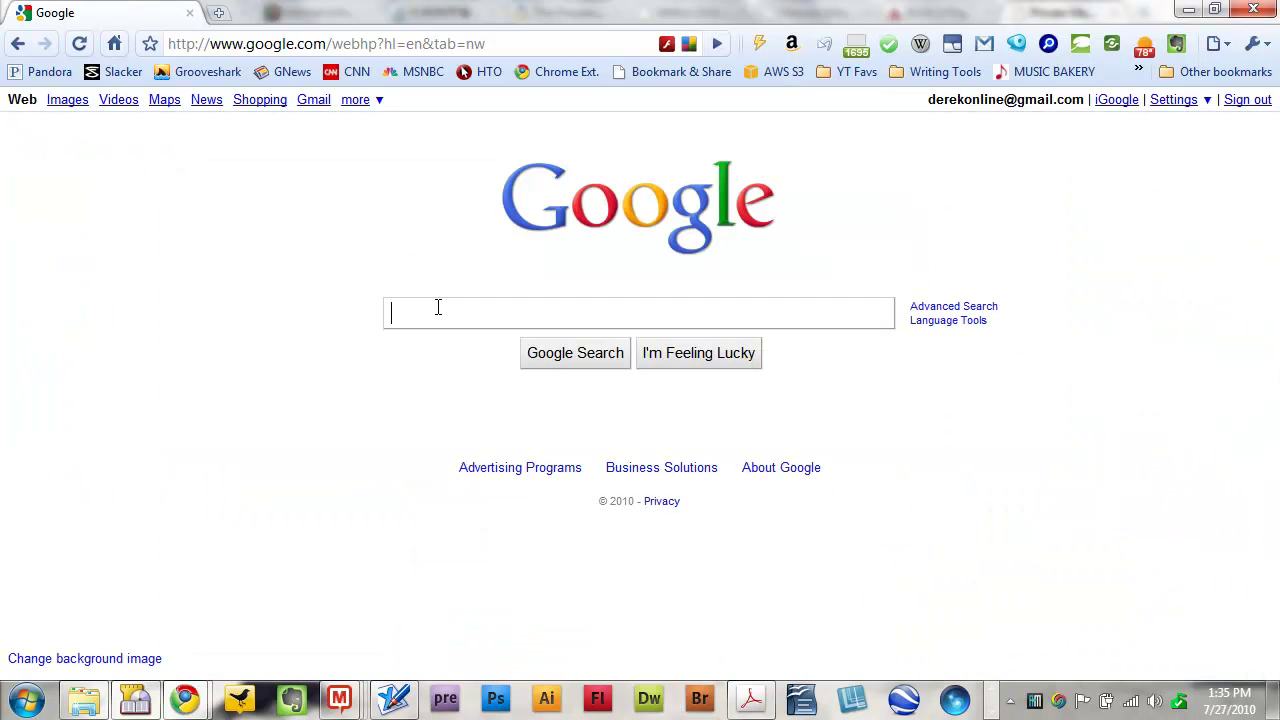
type("dog trick")
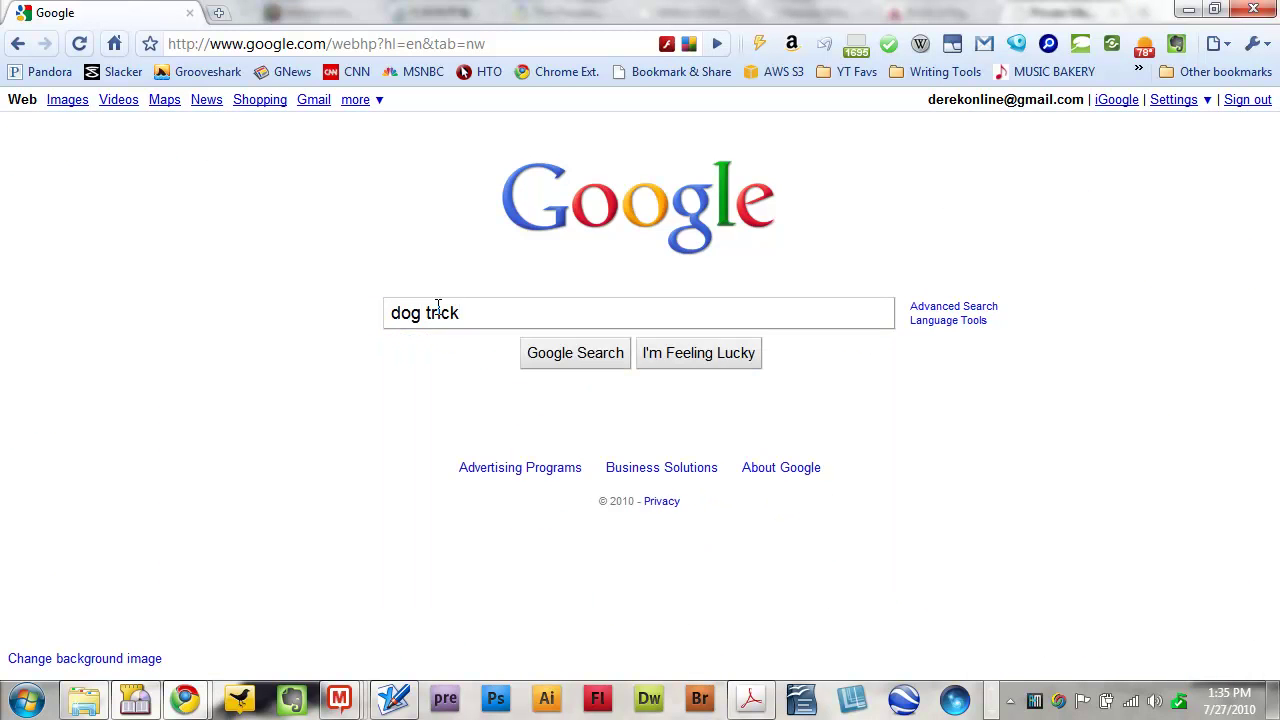
key("Return")
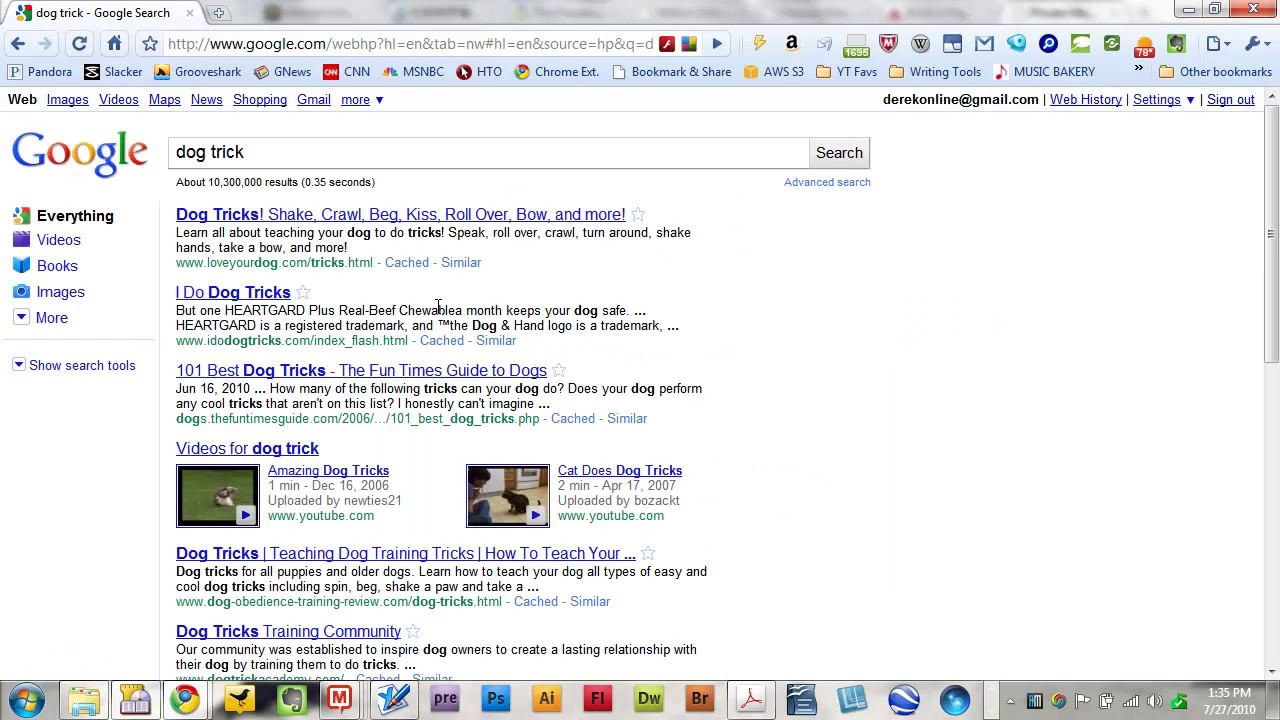
Step: Open the loveyourdog.com dog tricks result and skim the page from beginning to end
left_click(333, 222)
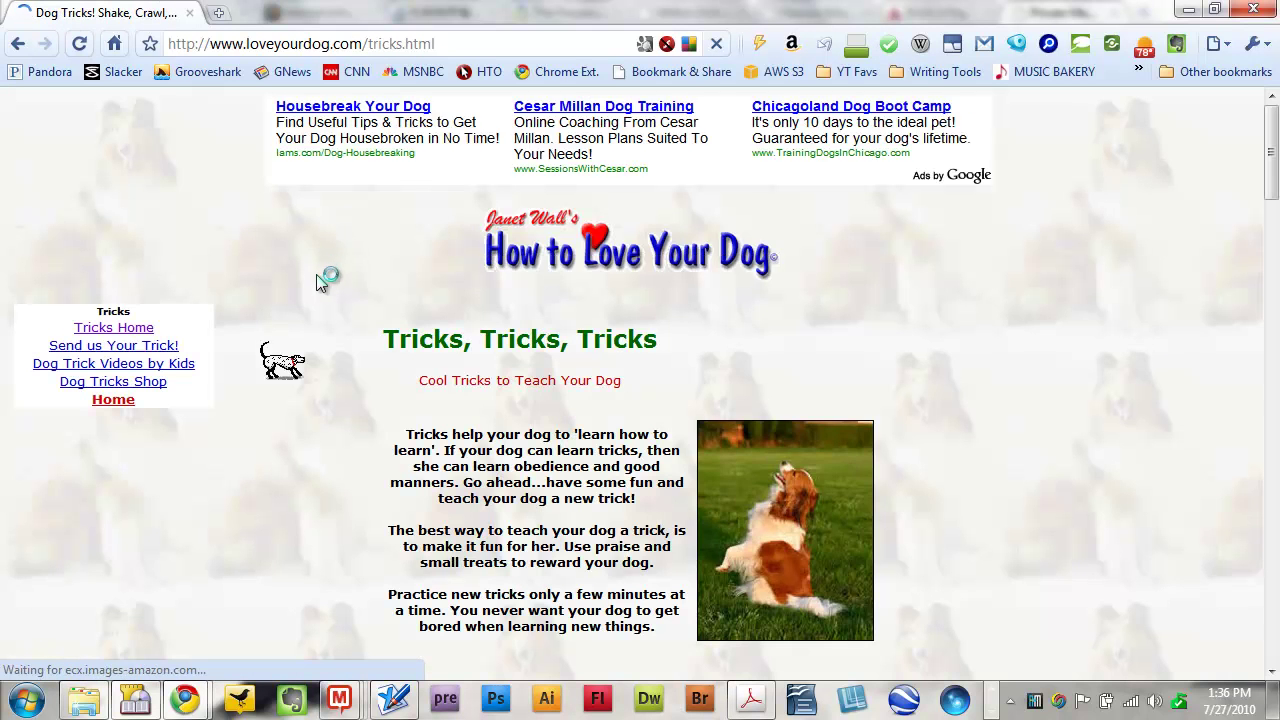
scroll(315, 280, "down", 5)
scroll(315, 280, "down", 15)
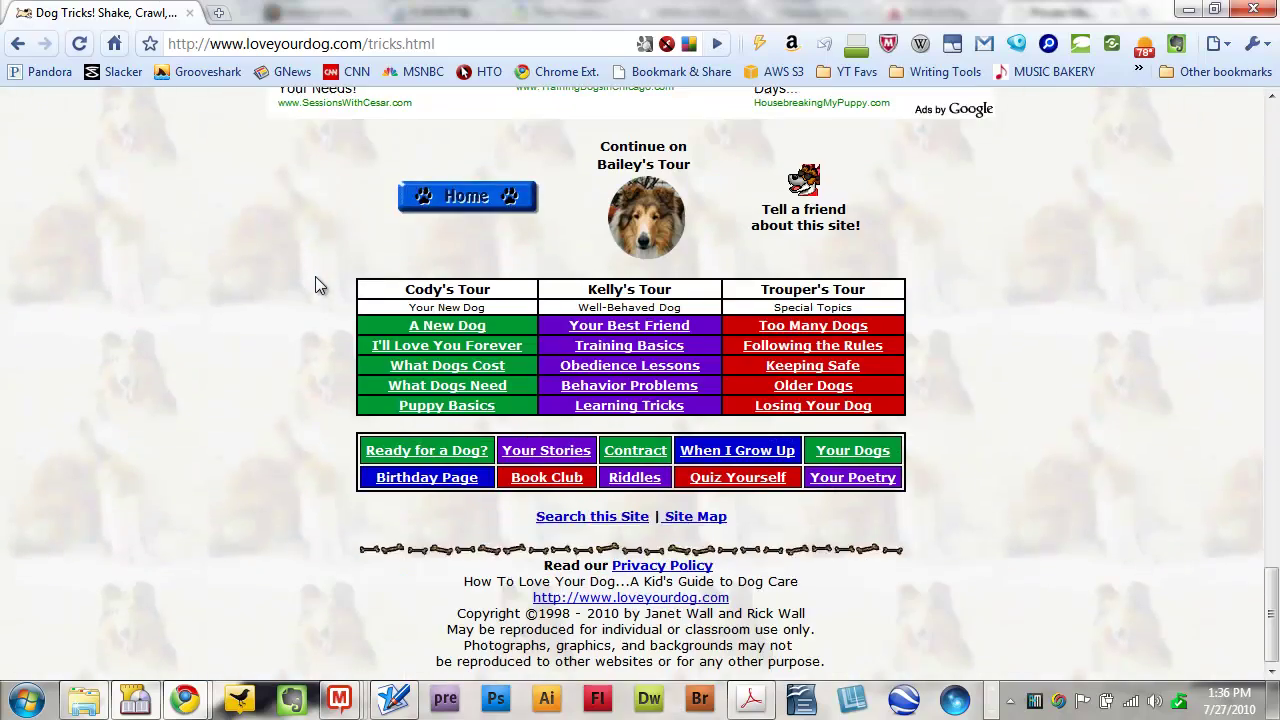
scroll(307, 313, "up", 20)
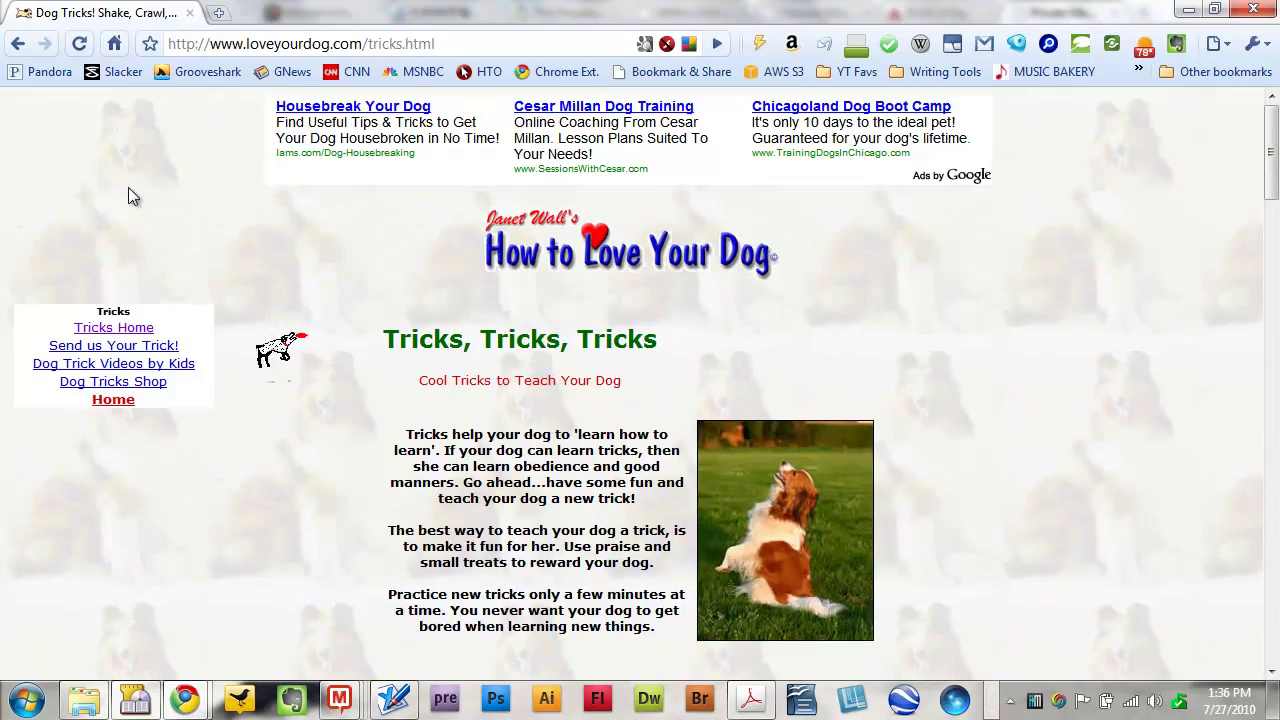
Step: Go back through the visited pages to the Speed Dial start page
key("alt+Left")
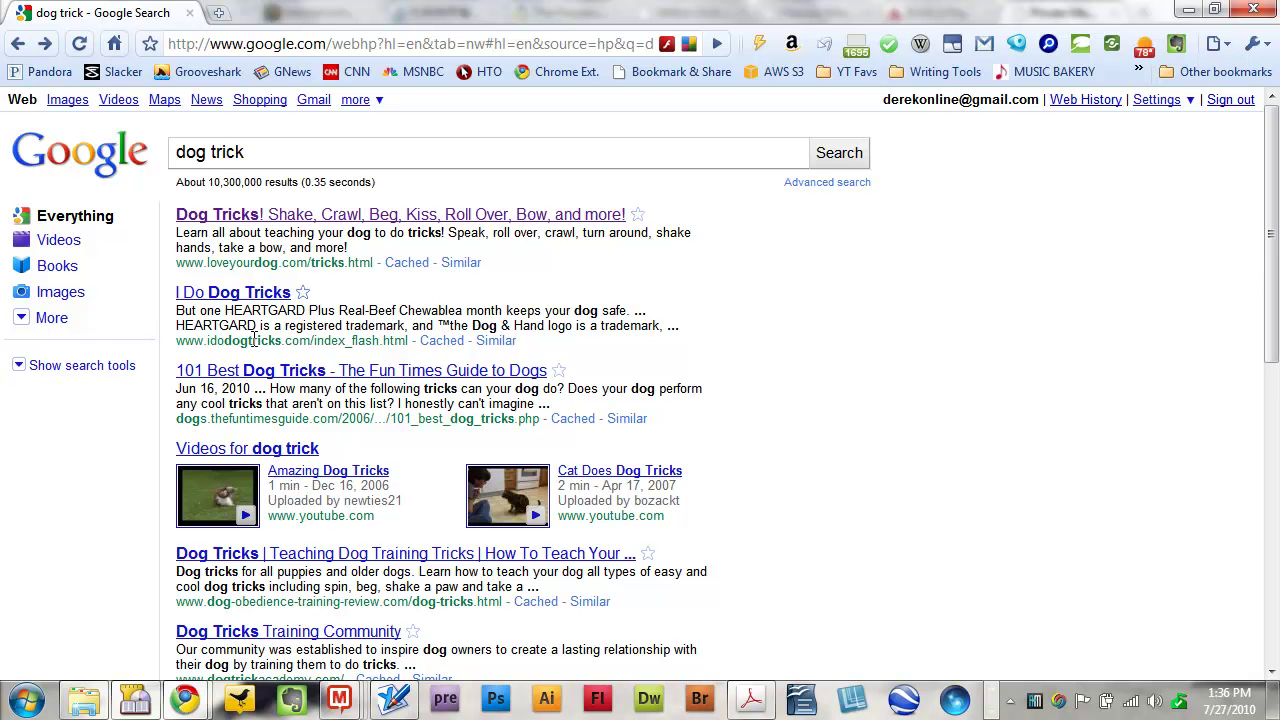
left_click(17, 44)
left_click(18, 45)
left_click(18, 45)
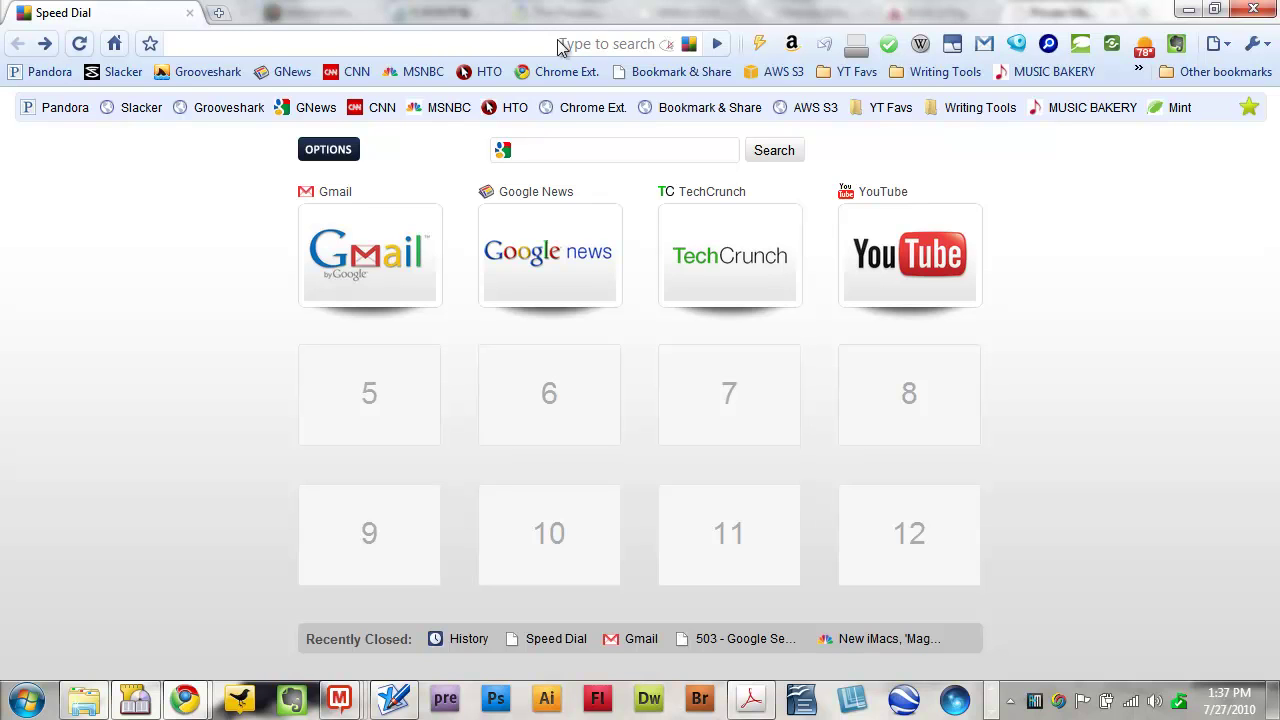
left_click(220, 44)
type("www.")
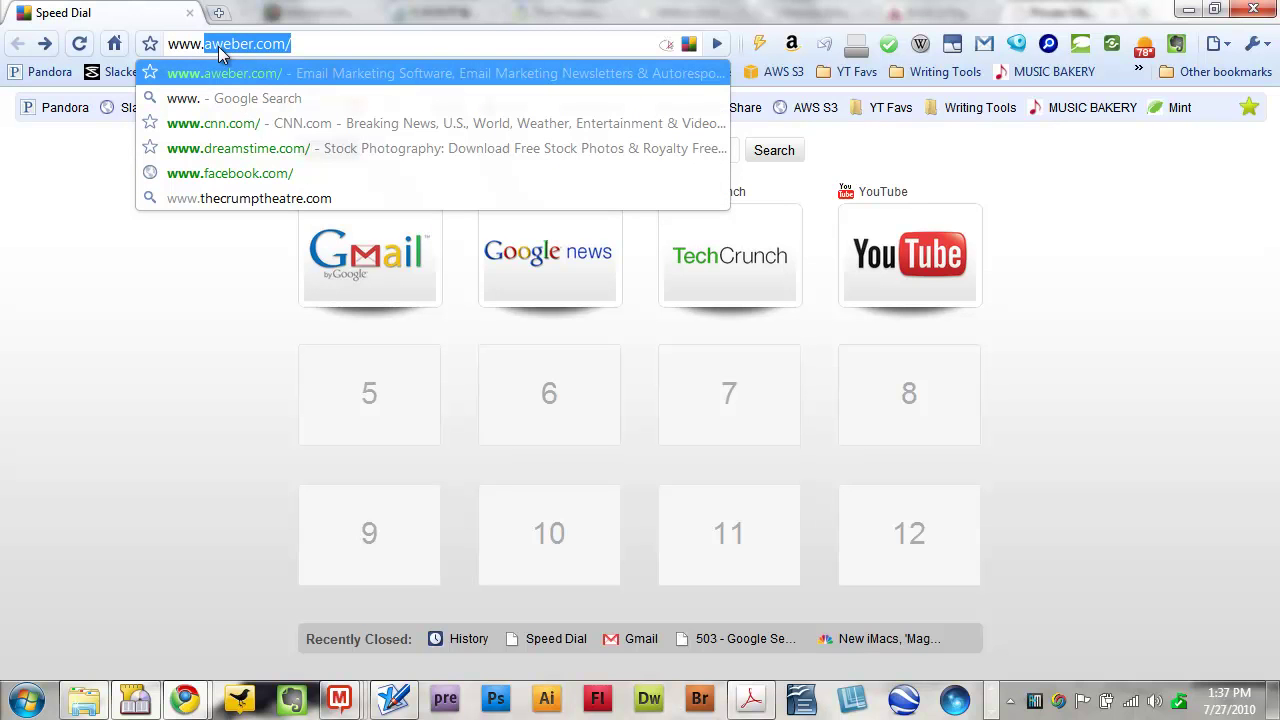
type("google.com")
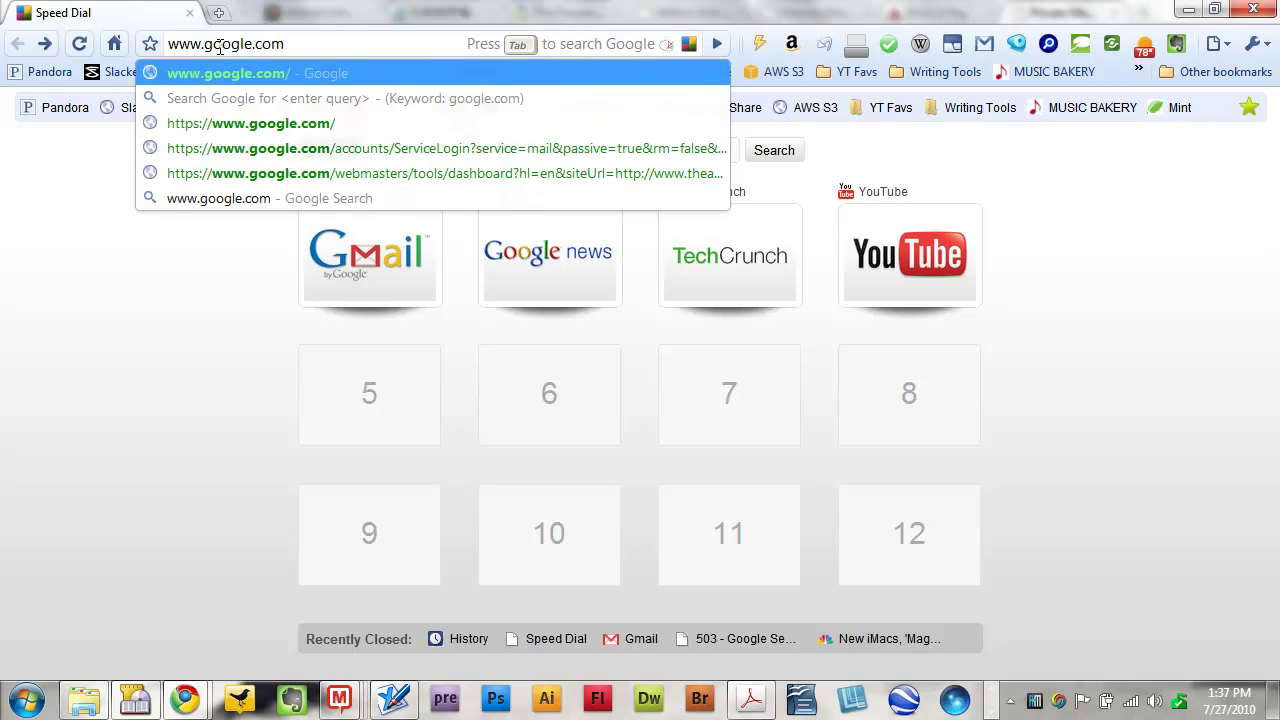
key("BackSpace")
key("BackSpace")
key("BackSpace")
key("BackSpace")
key("BackSpace")
key("BackSpace")
key("BackSpace")
key("BackSpace")
key("BackSpace")
key("BackSpace")
key("BackSpace")
key("BackSpace")
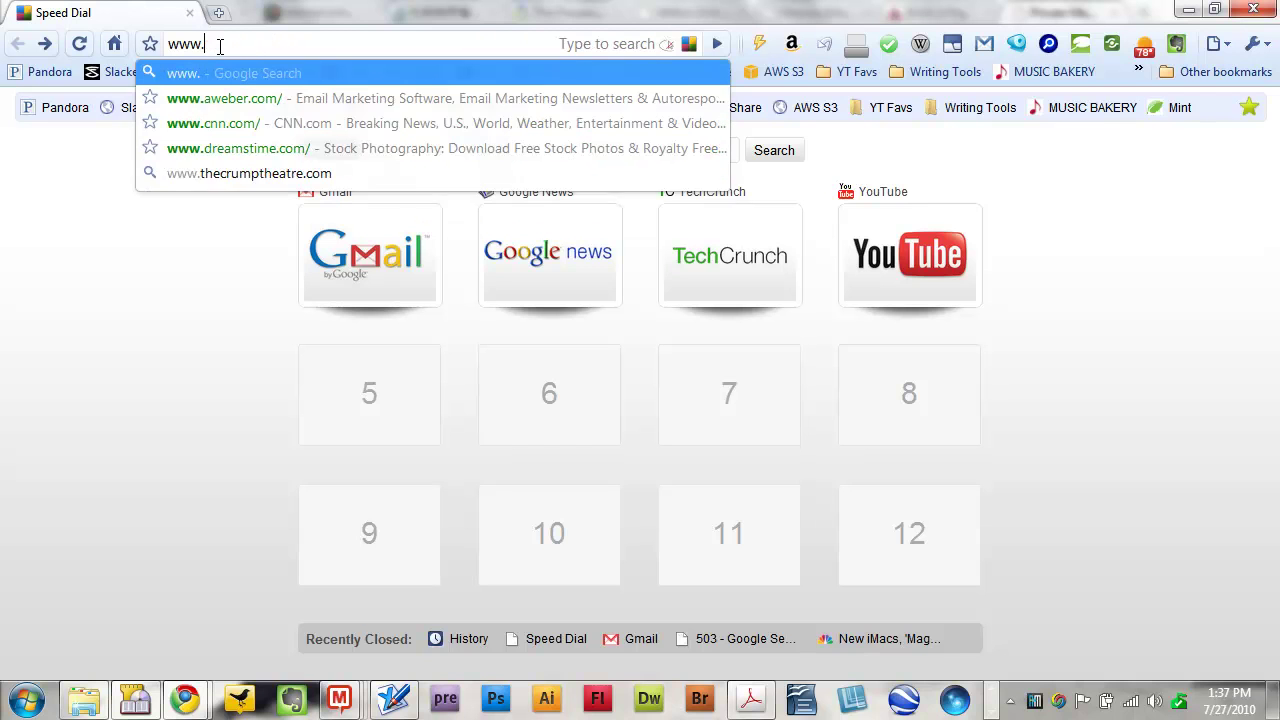
key("BackSpace")
key("BackSpace")
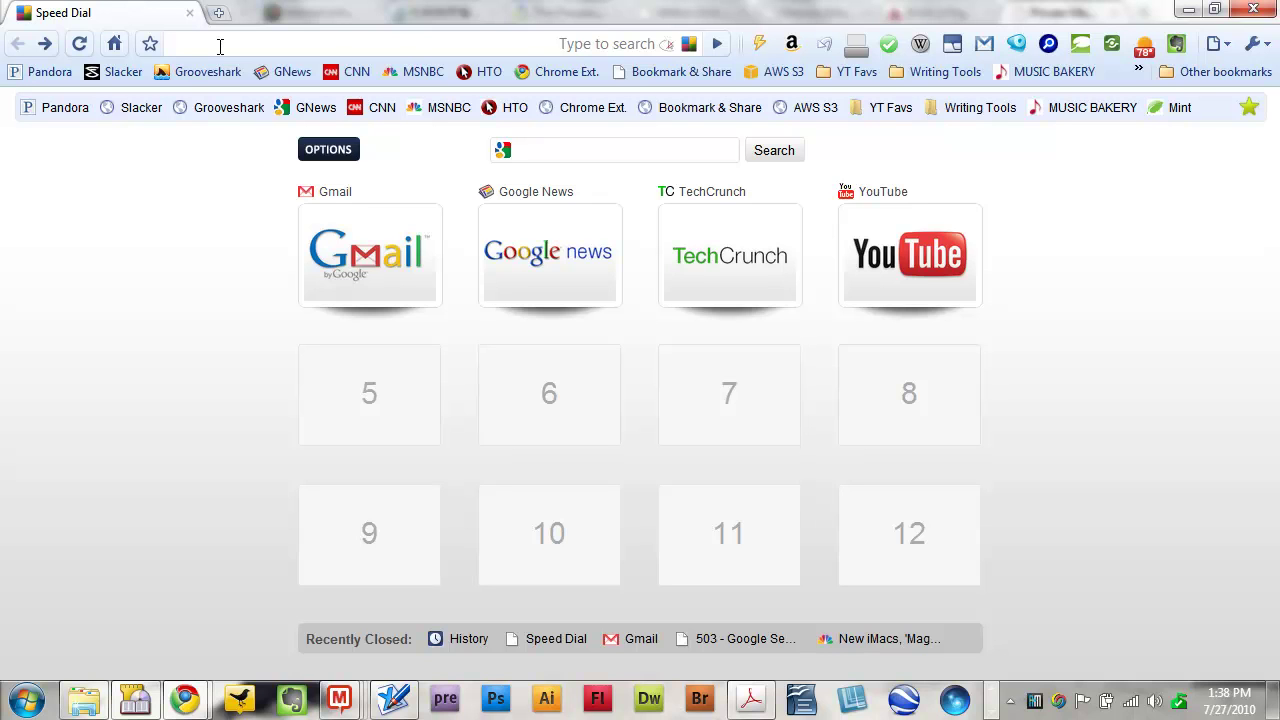
Step: Enter "sanibel" as the address query and run the suggested "sanibel island" Google search
type("sanib")
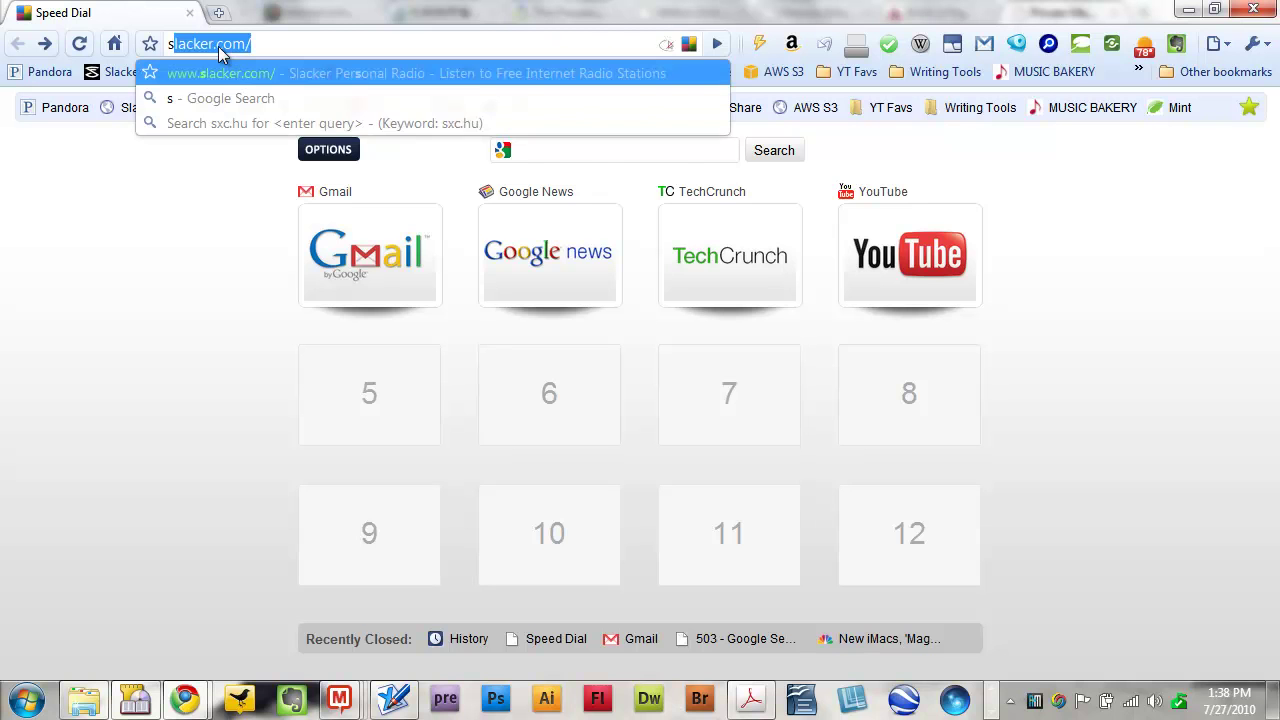
type("el")
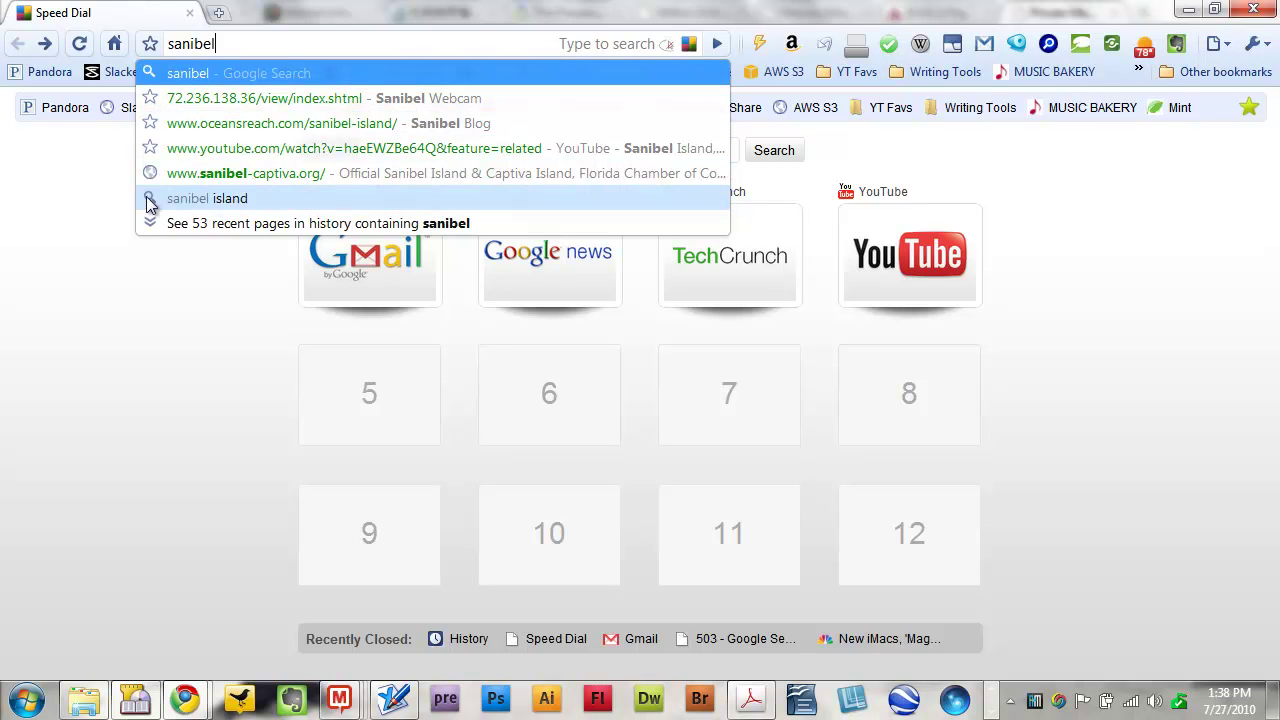
left_click(211, 199)
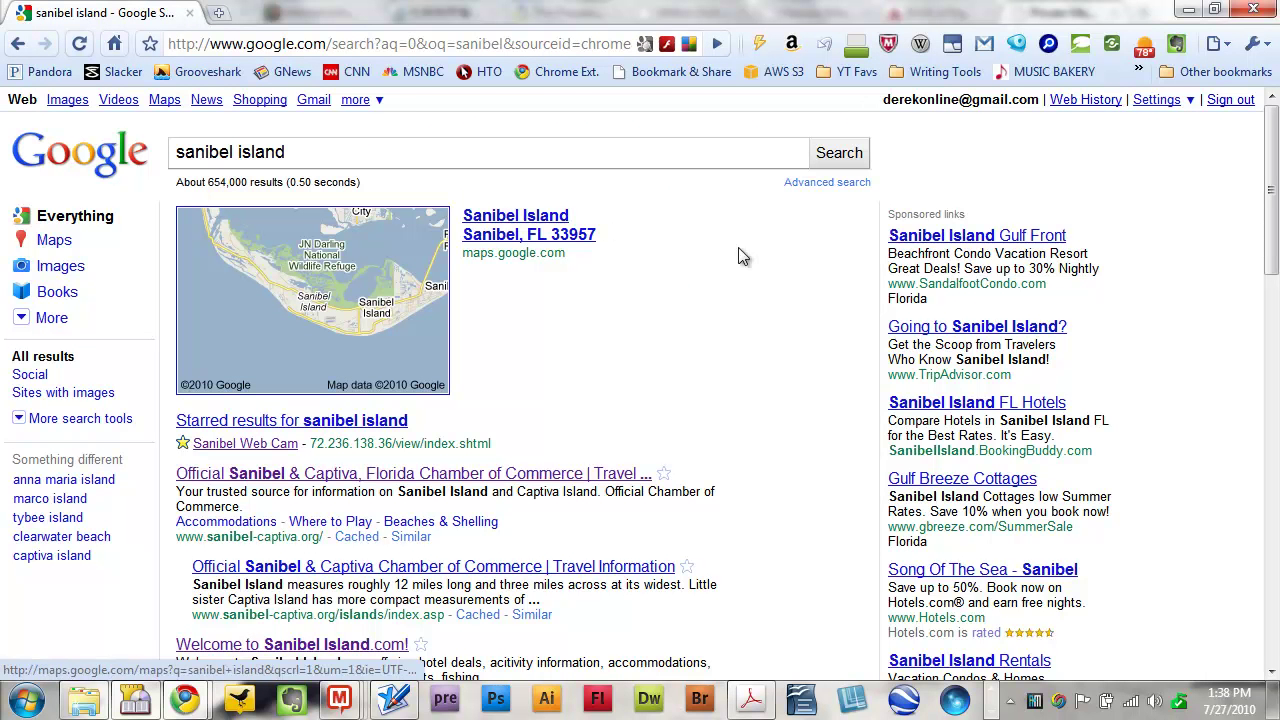
left_click(313, 47)
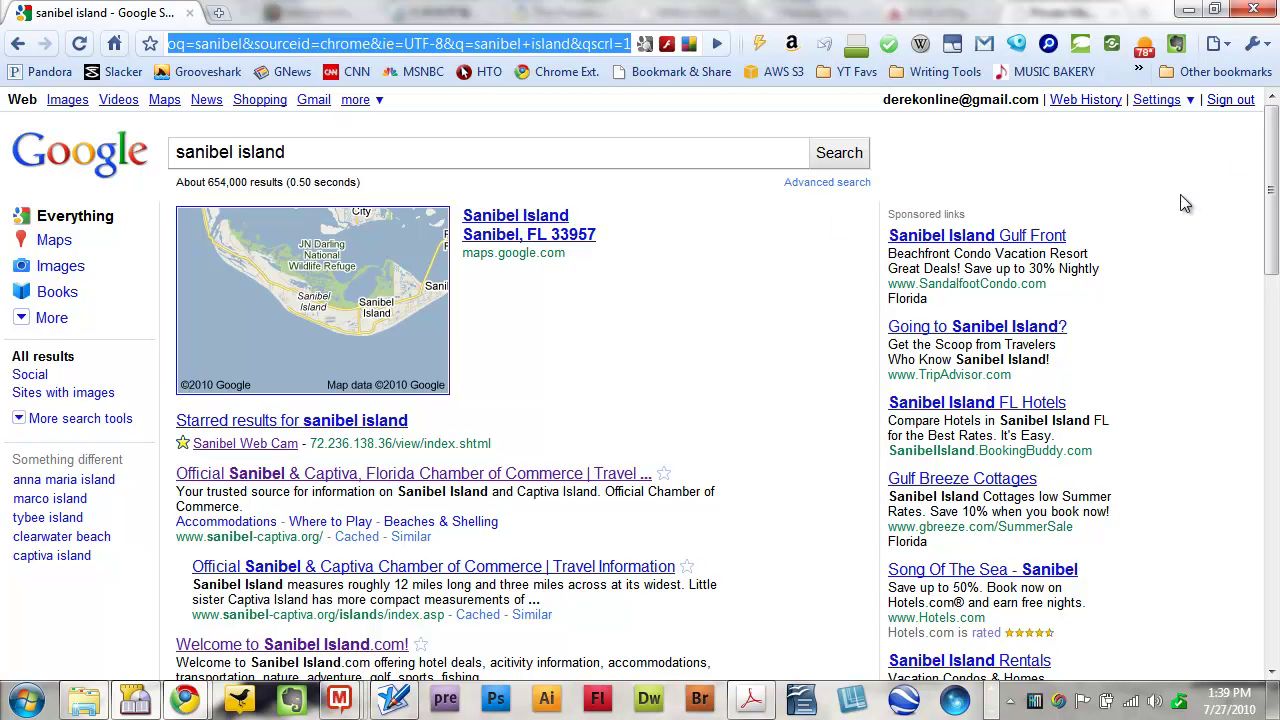
left_click(1273, 190)
left_click_drag(1273, 190, 1260, 158)
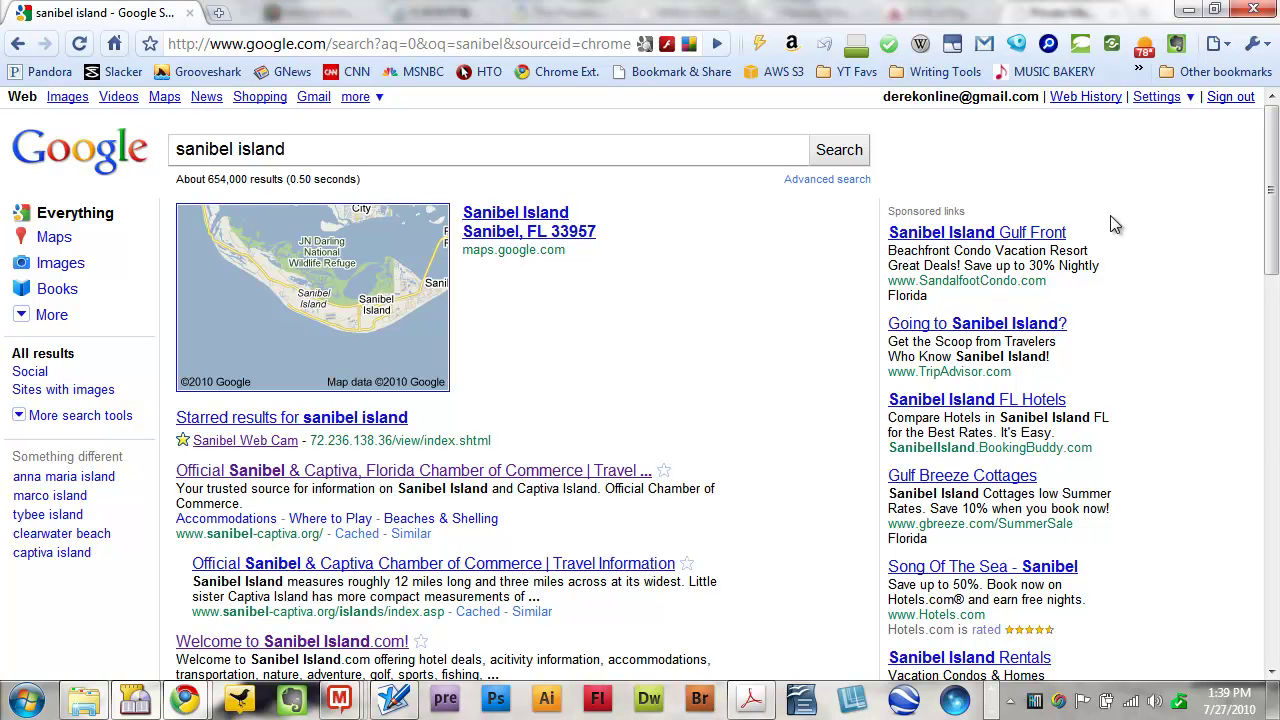
Step: View the Google services shortcuts and search Amazon for "digital camera" with the browser extension, closing the results
left_click(760, 46)
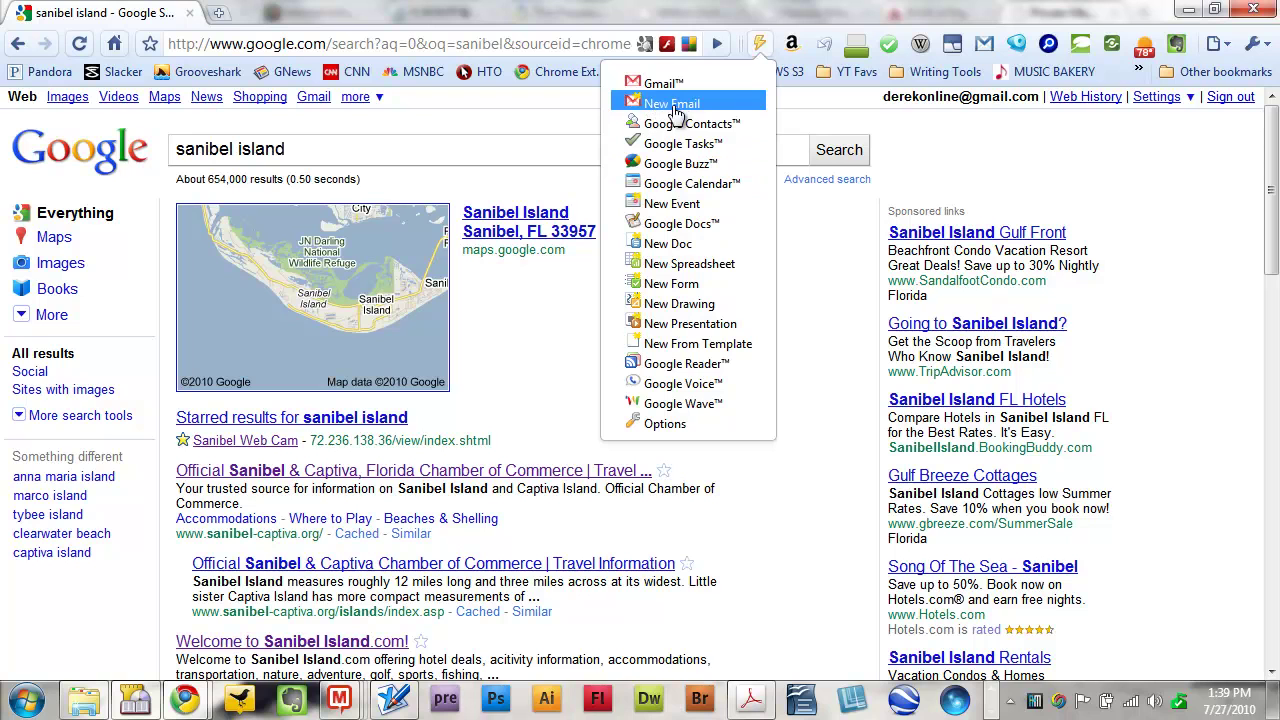
left_click(792, 44)
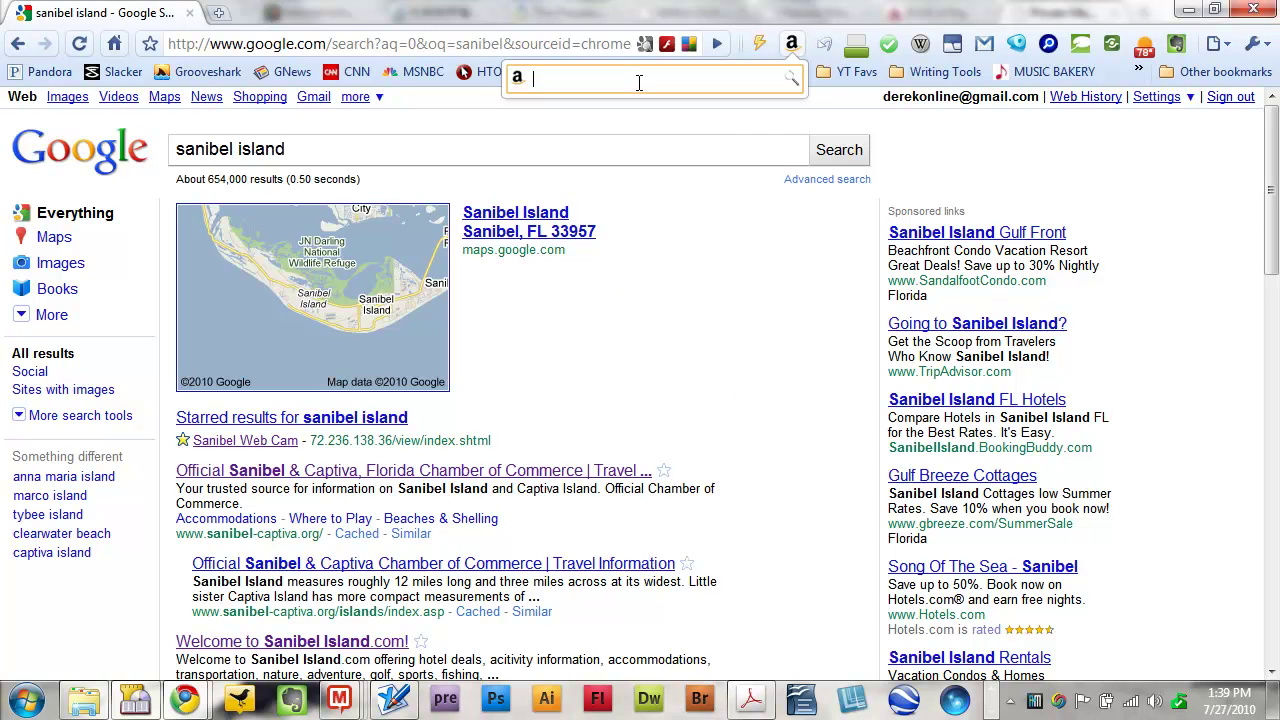
type("dig")
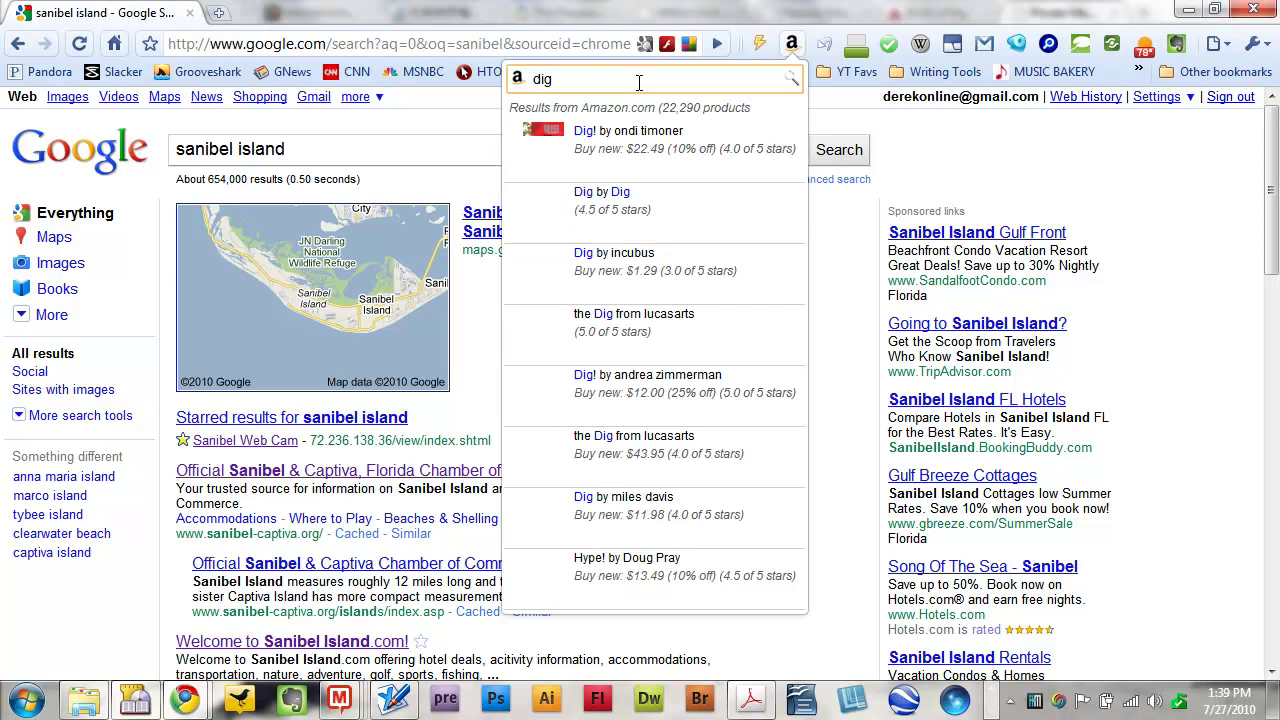
type("ital")
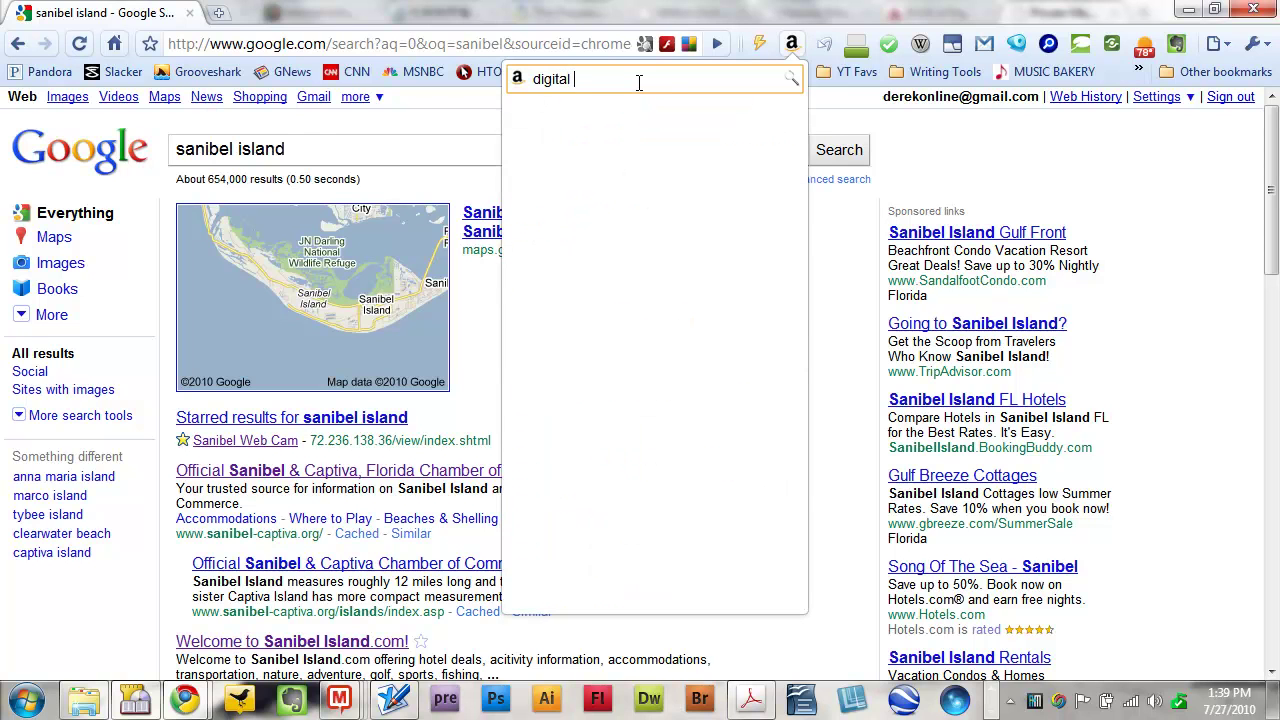
type(" camera")
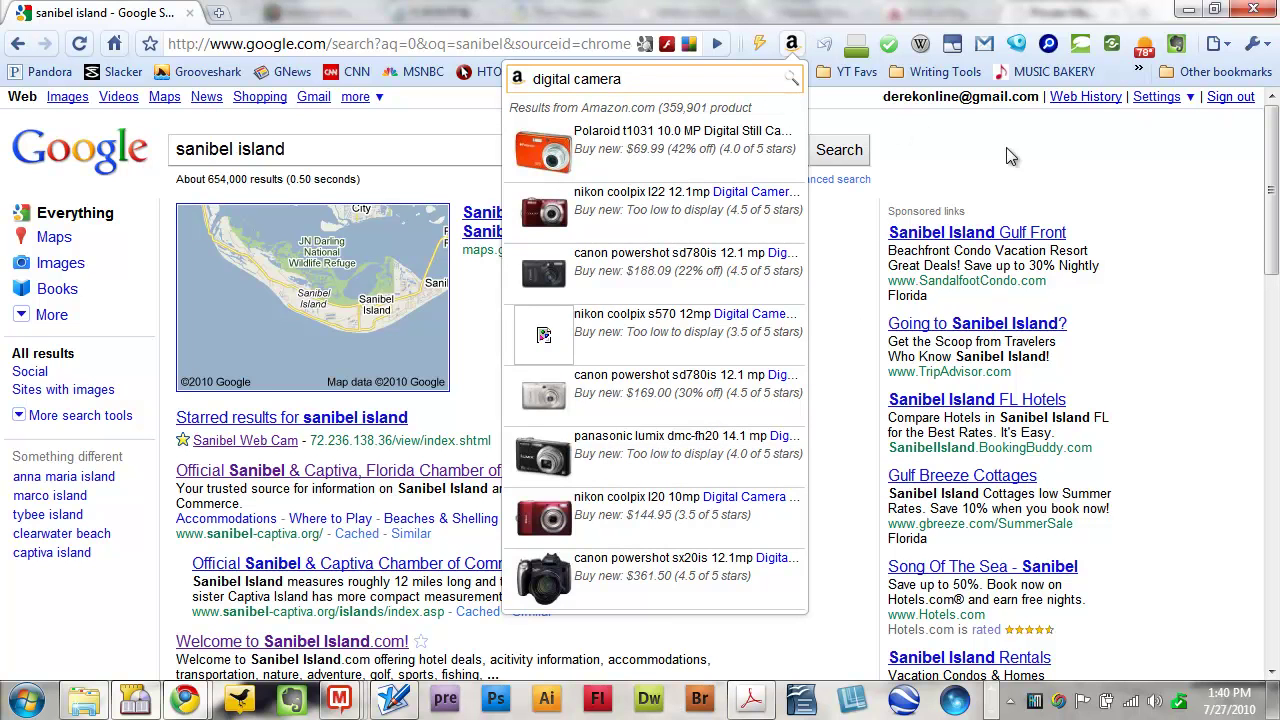
left_click(1184, 177)
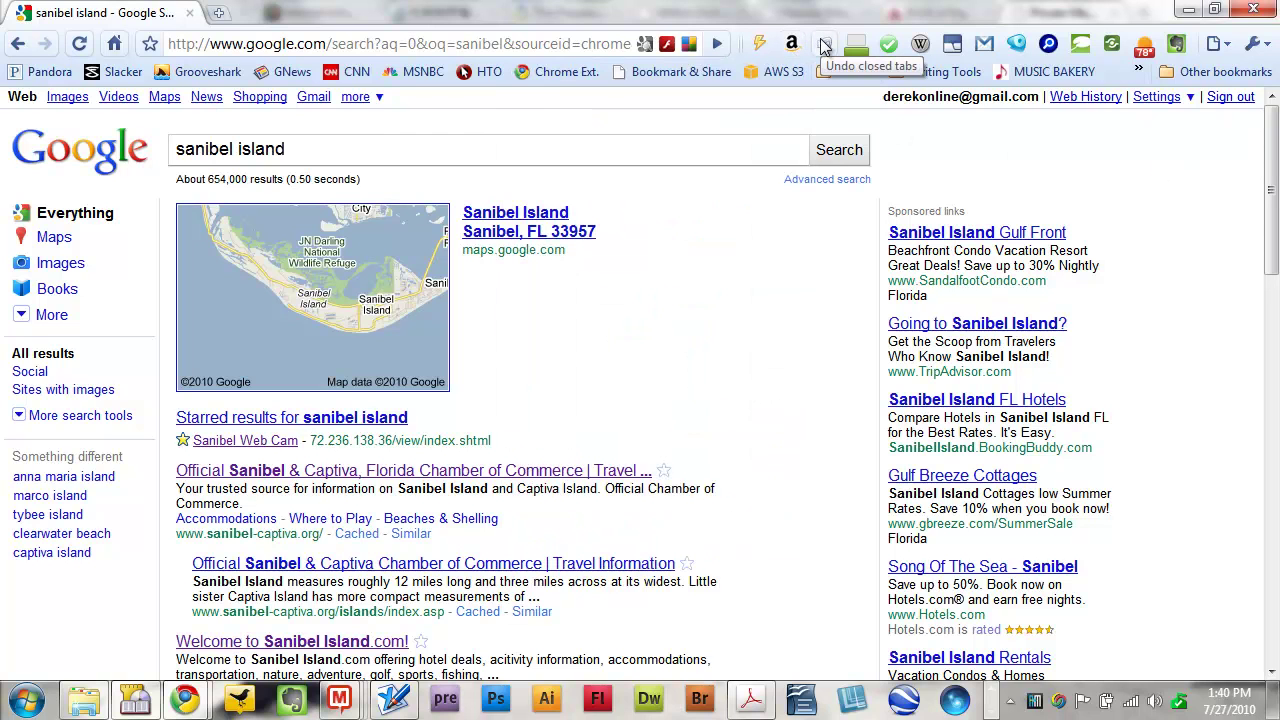
Step: Look up "sanibel" in the Wikipedia extension, skim the article, and close it
left_click(922, 45)
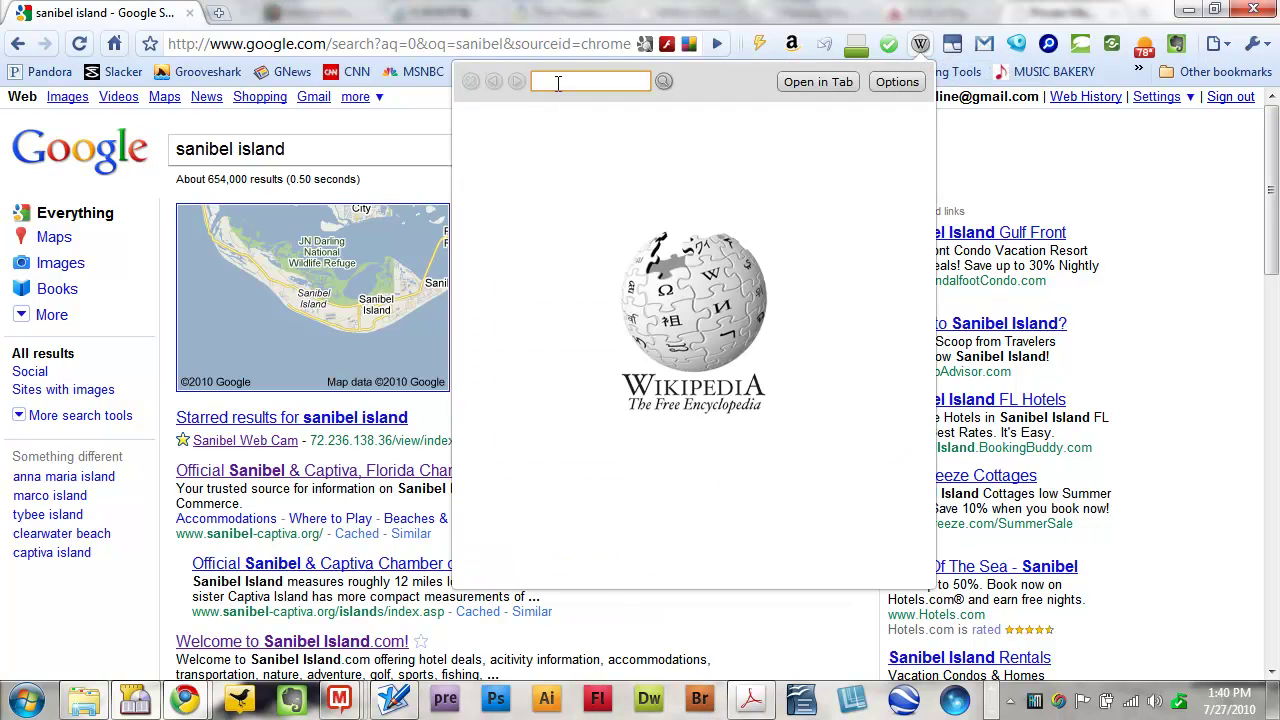
type("sanibel")
key("Return")
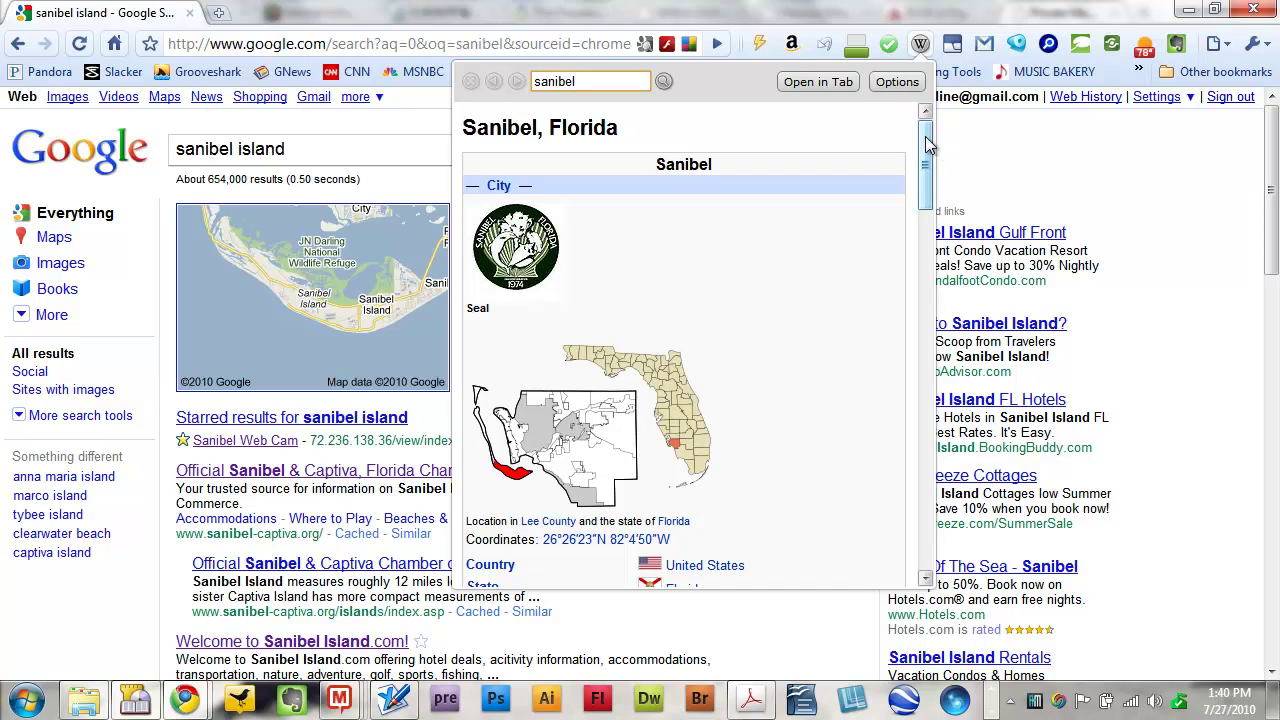
scroll(926, 160, "down", 2)
left_click_drag(926, 160, 900, 124)
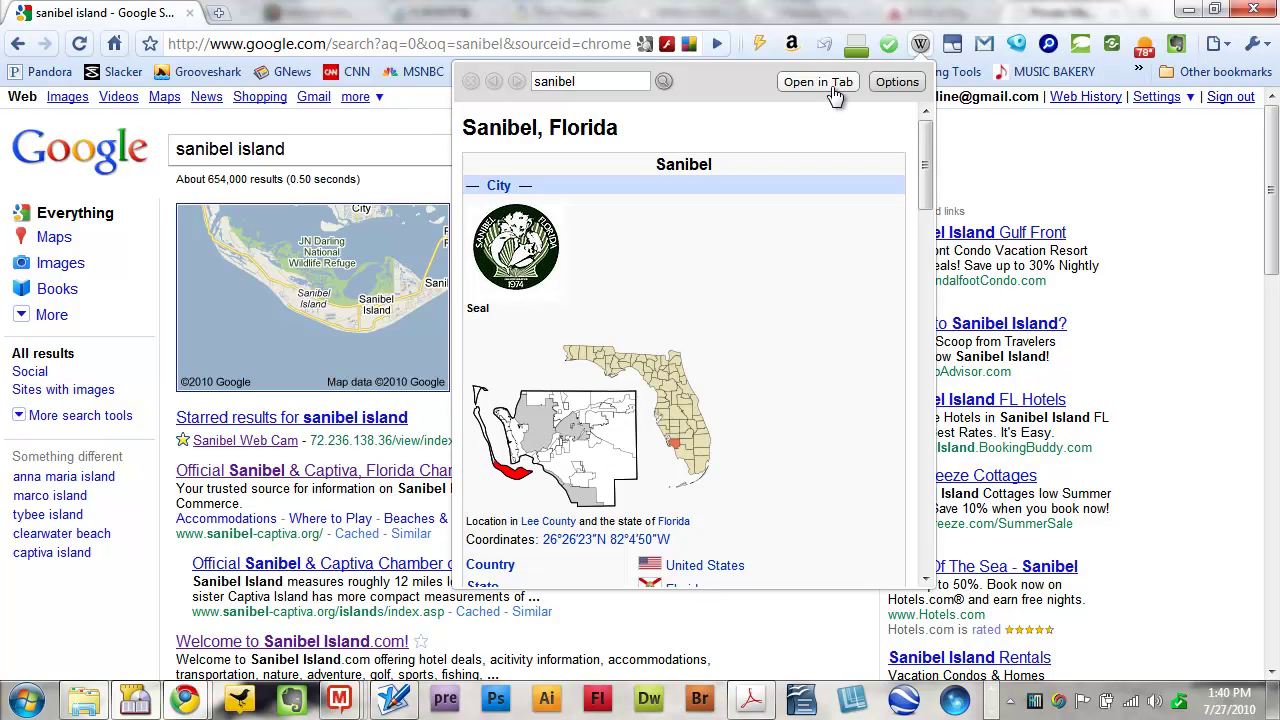
left_click(1124, 177)
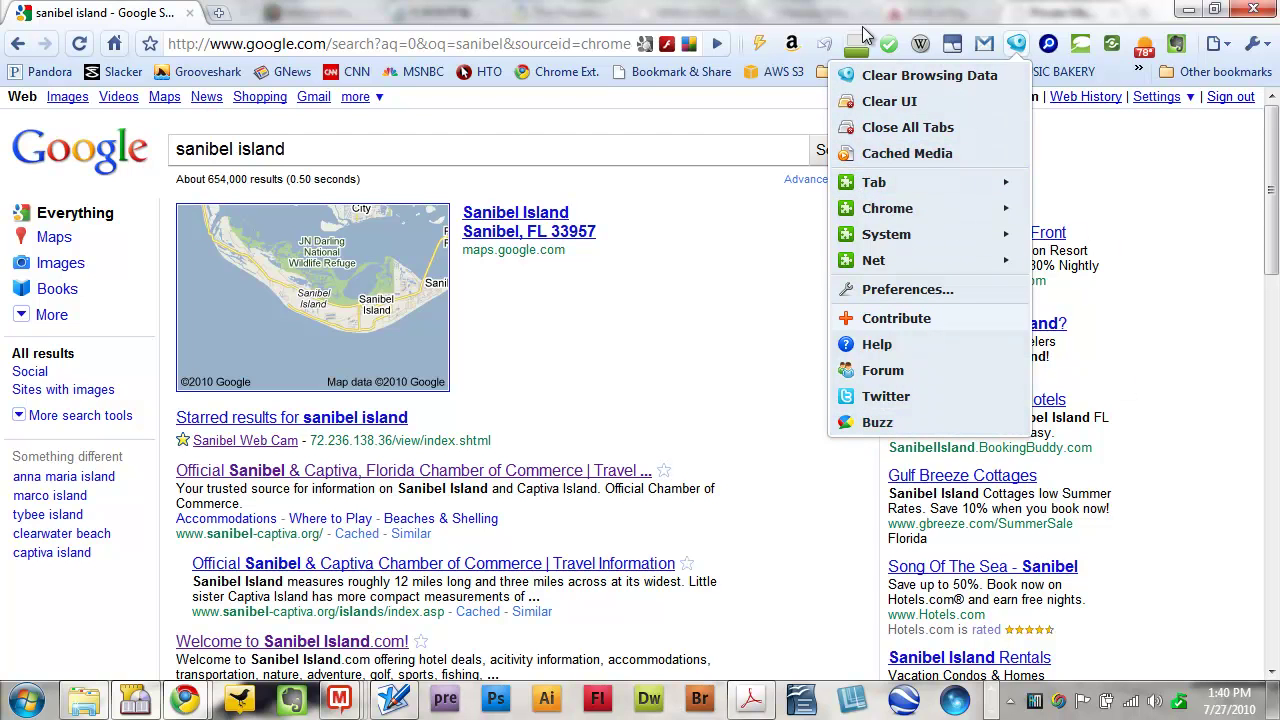
Step: Inspect the multi-engine search, page-sharing and weather forecast extensions, closing each one
left_click(1047, 46)
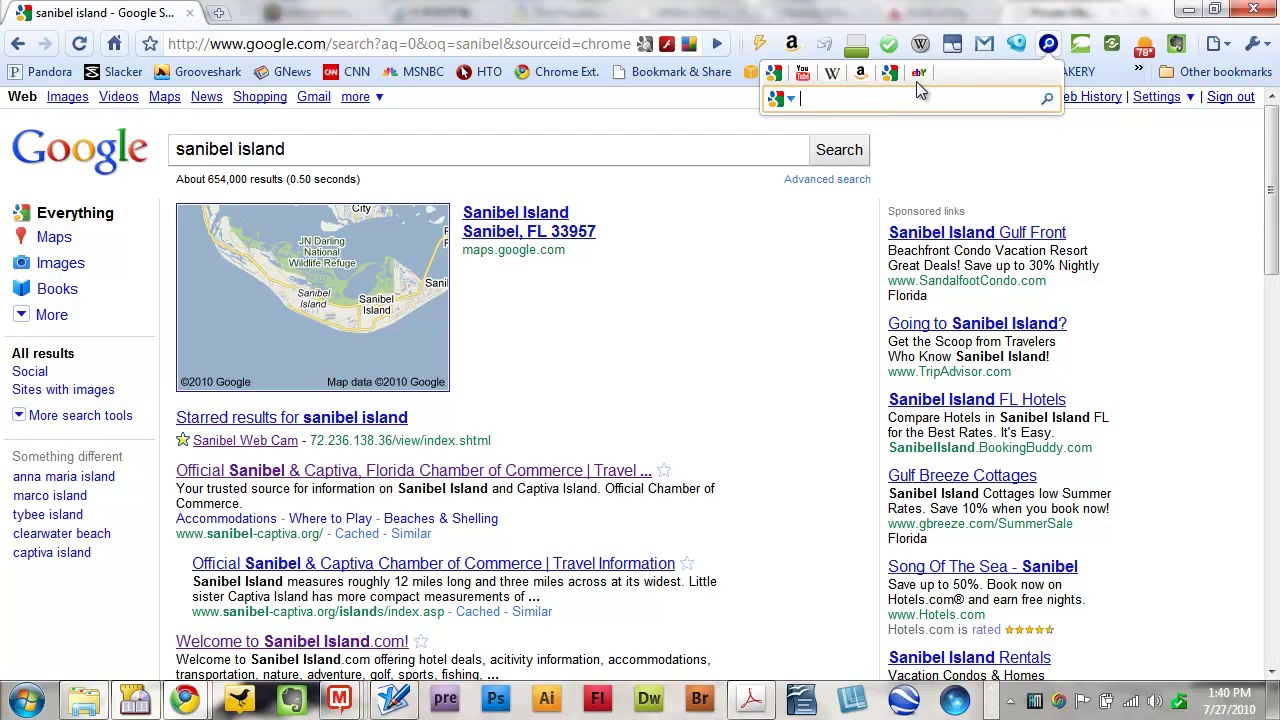
left_click(1047, 44)
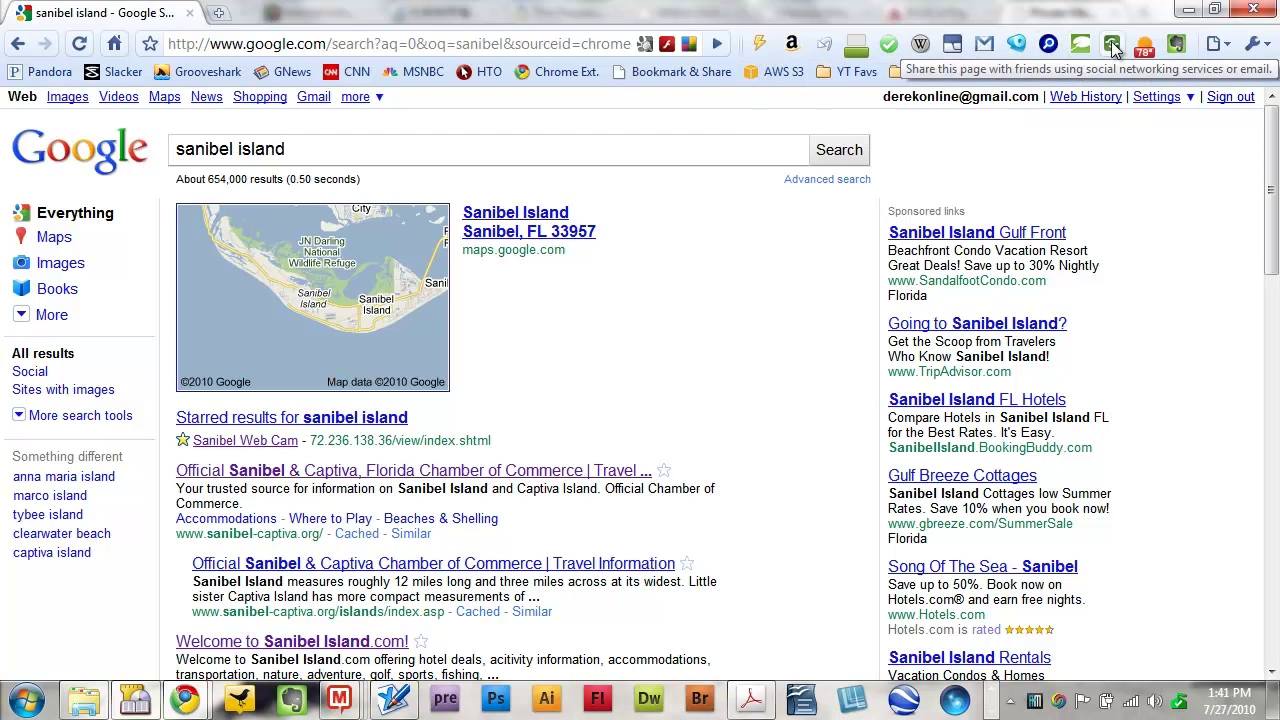
left_click(1112, 45)
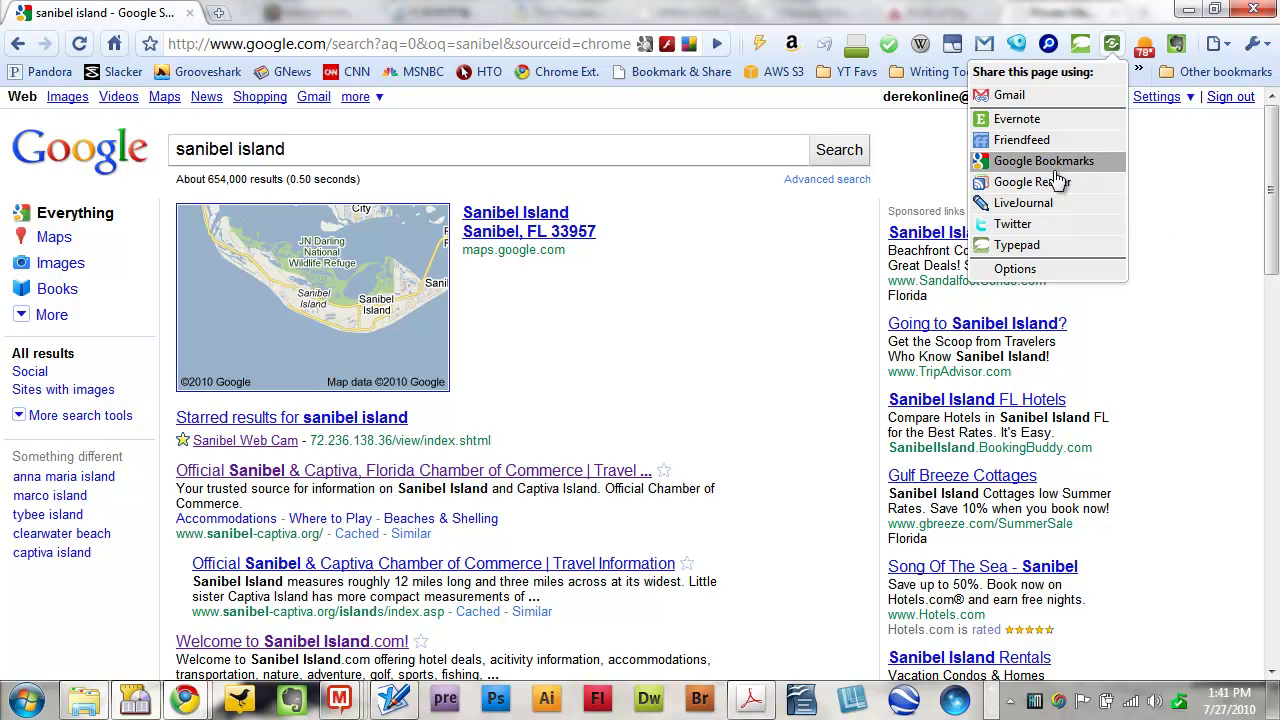
left_click(1178, 196)
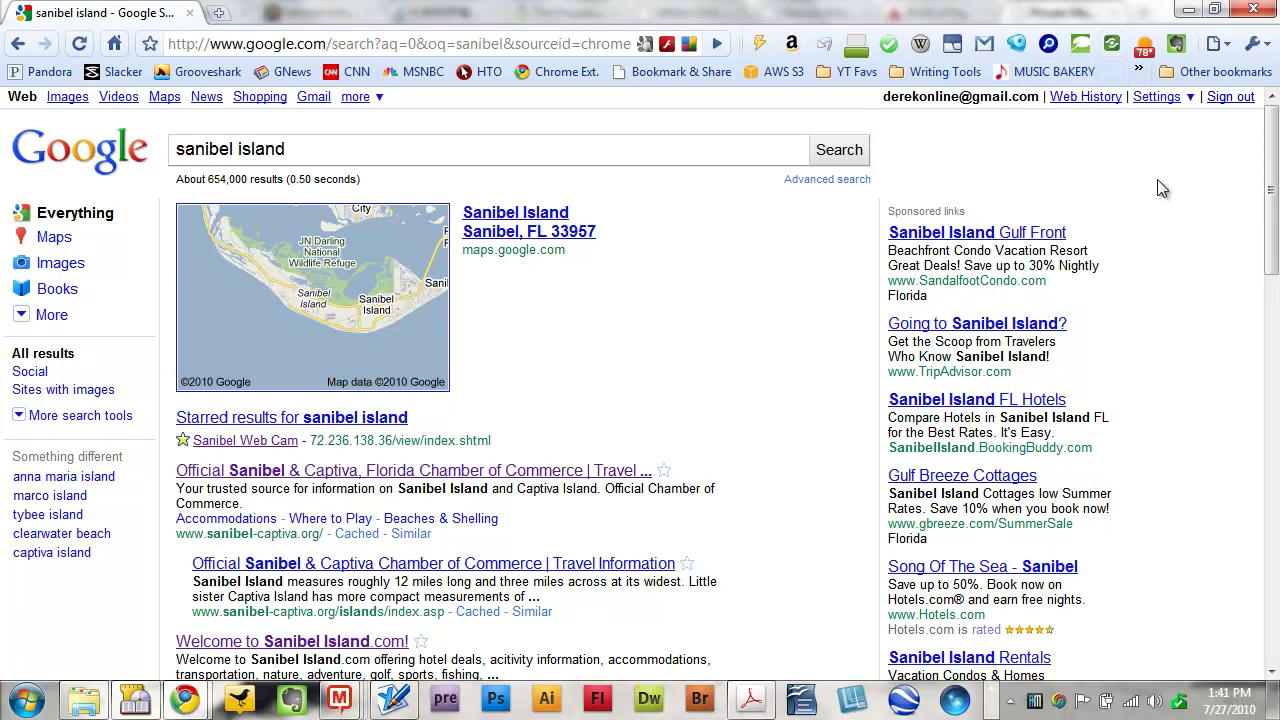
left_click(1143, 47)
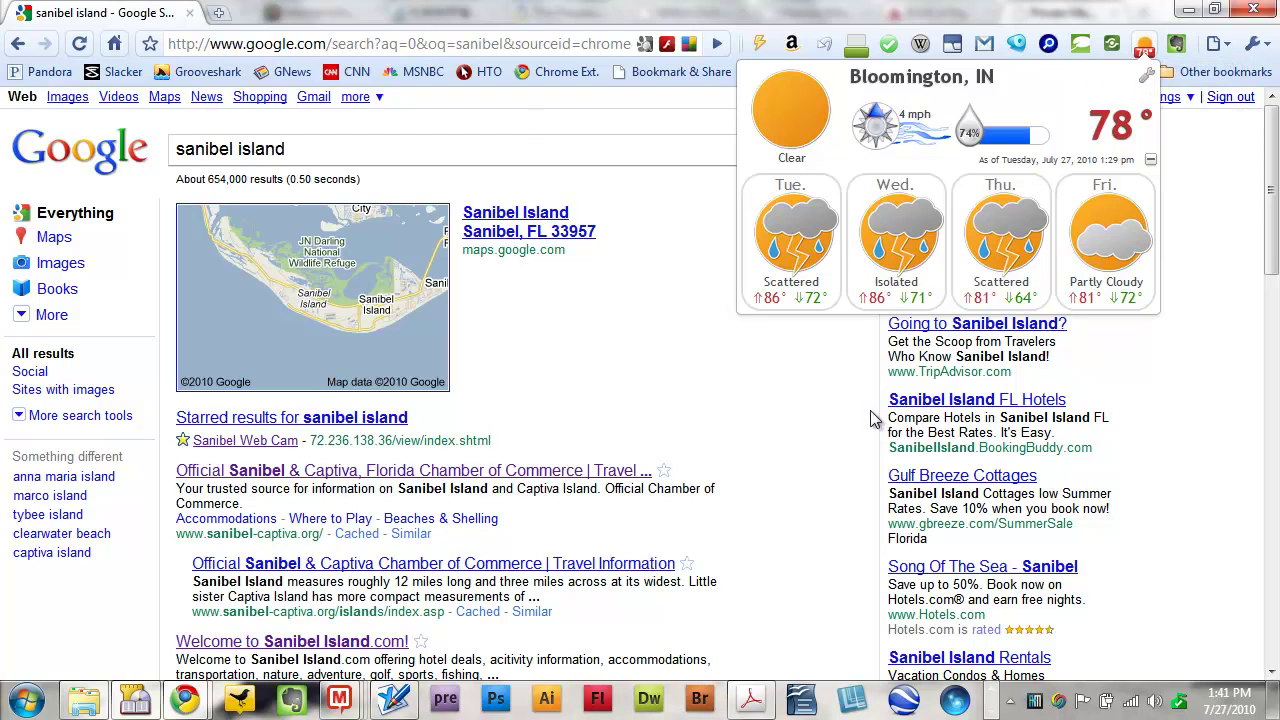
left_click(1190, 192)
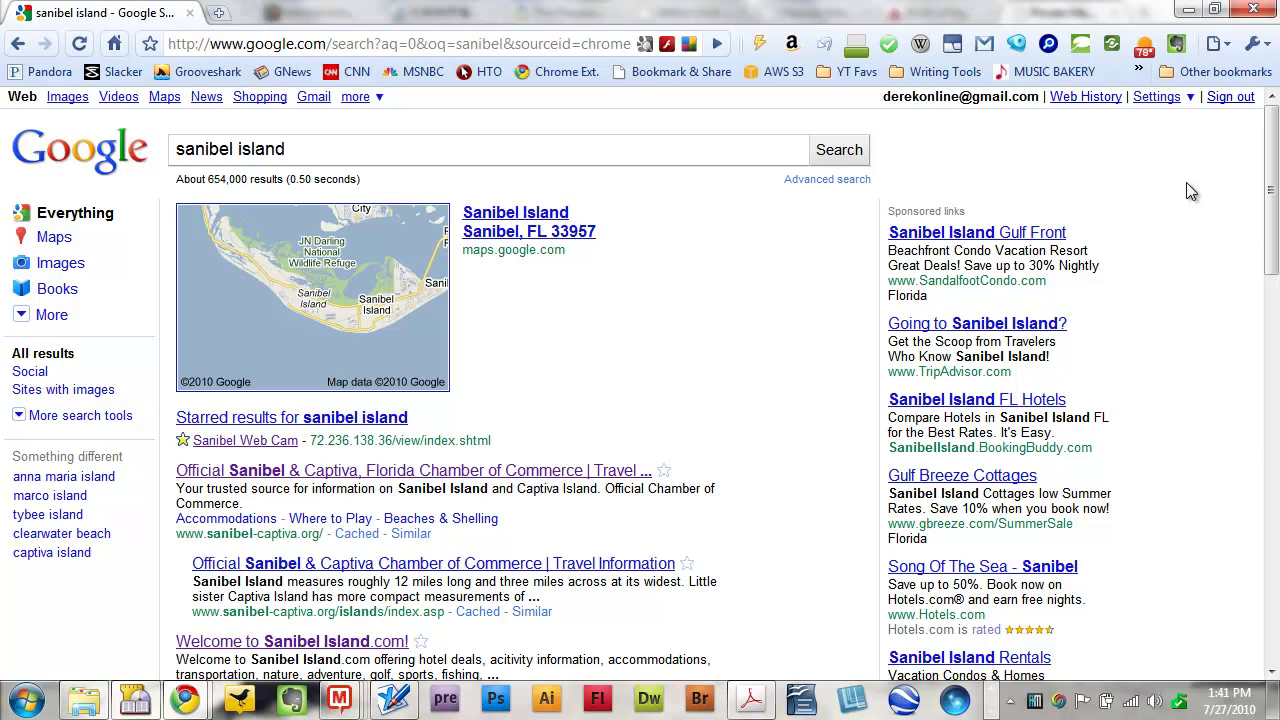
Step: Enter "google chrome ex" as the address query and run the suggested "google chrome extensions" Google search
left_click(204, 47)
type("gogo")
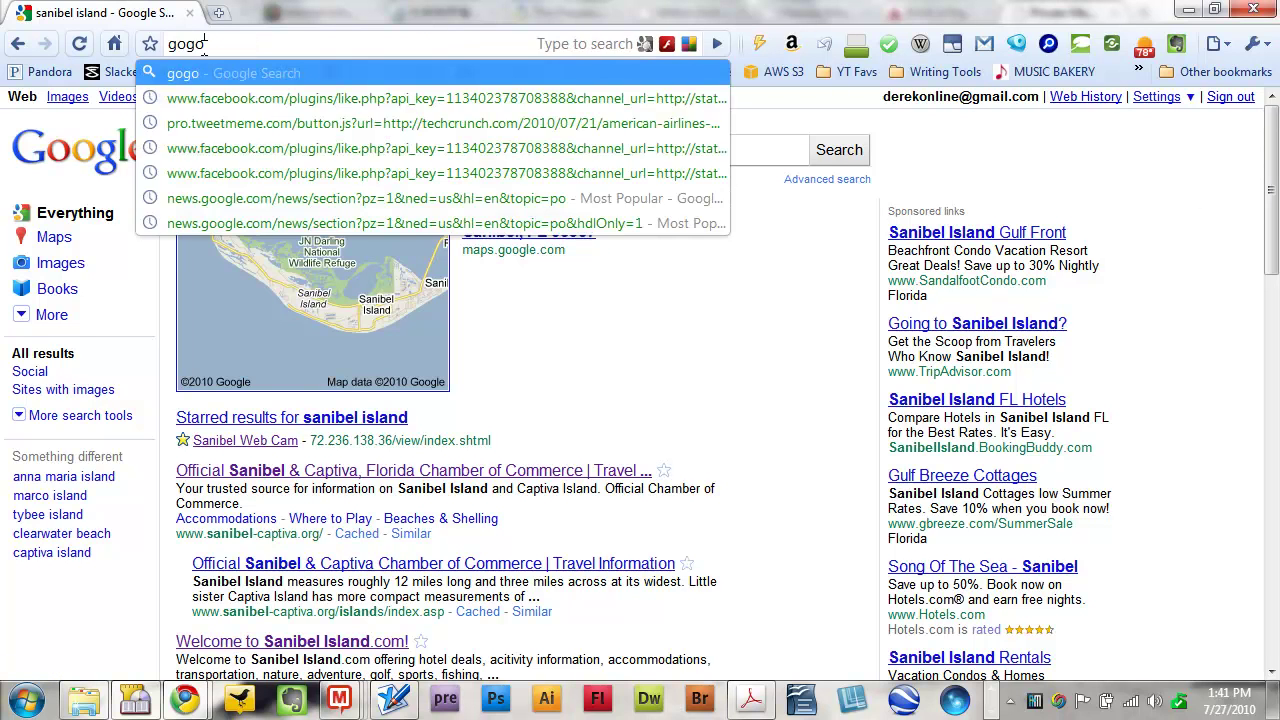
type("g")
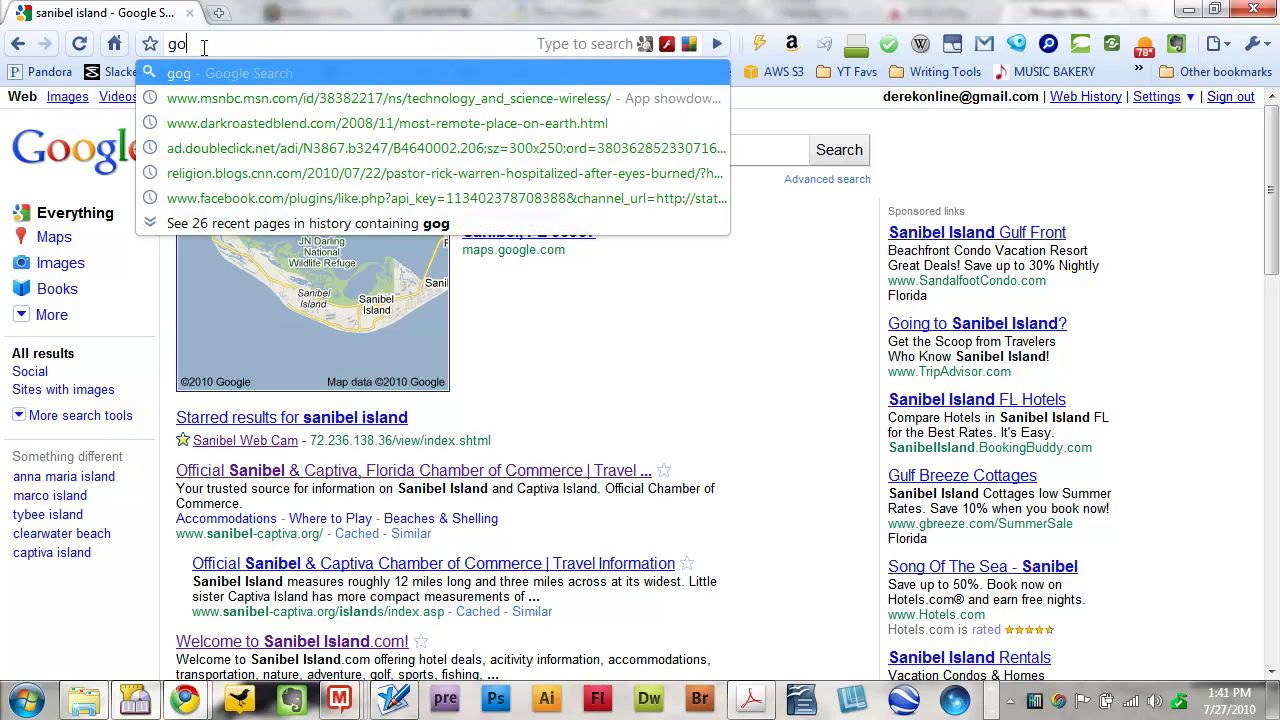
key("BackSpace")
type("ogle chr")
key("BackSpace")
type("e chro")
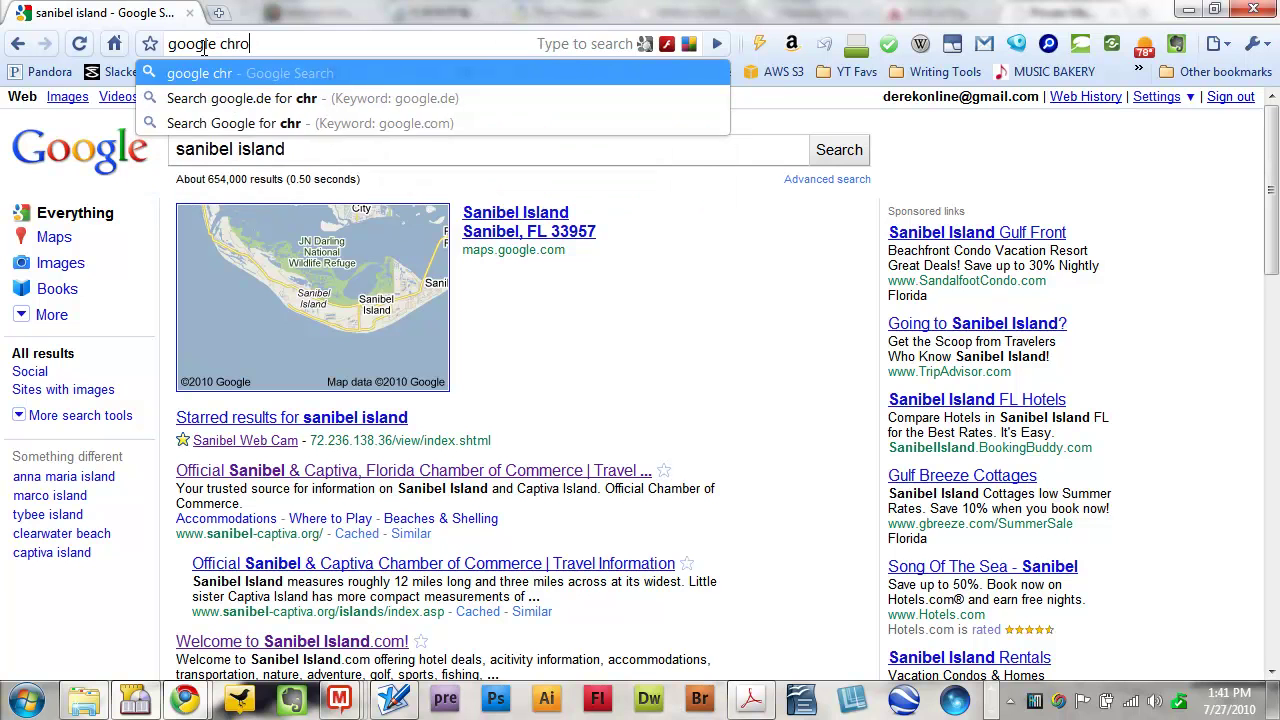
type("me ex")
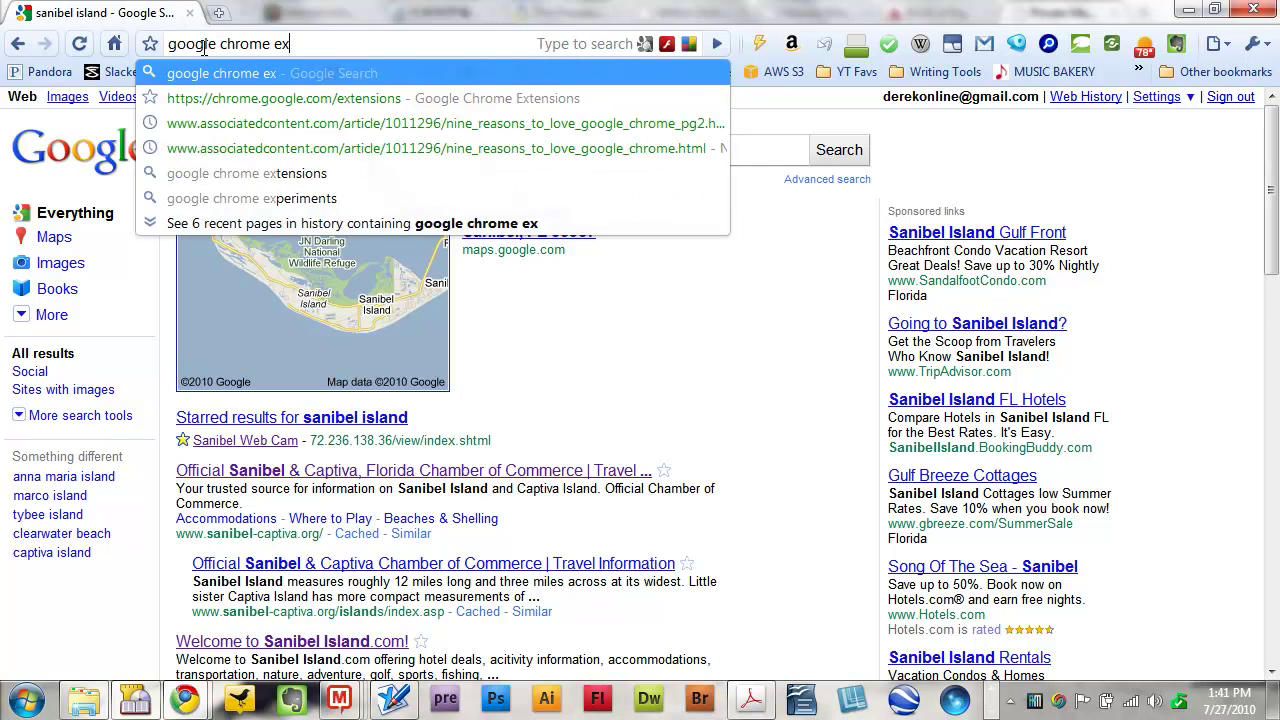
key("Down")
key("Down")
key("Down")
key("Down")
key("Return")
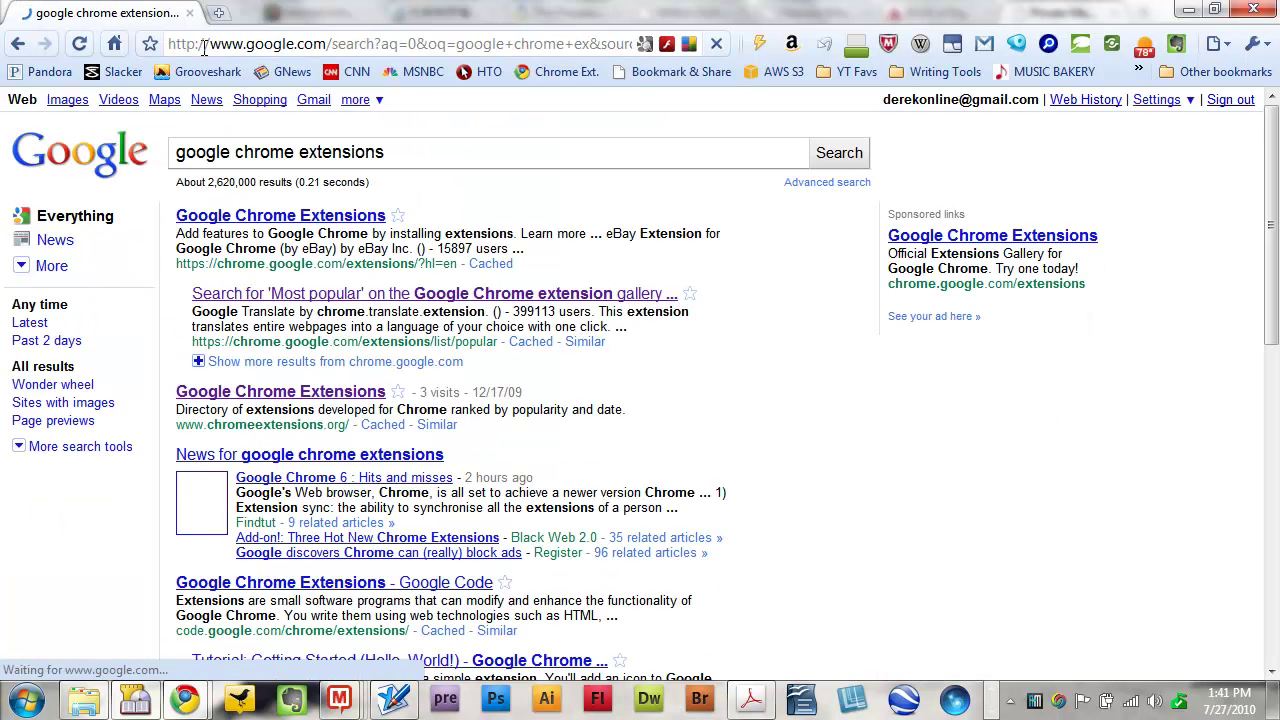
Step: Open the main Google Chrome Extensions gallery from the search results and skim its listed extensions
left_click(307, 216)
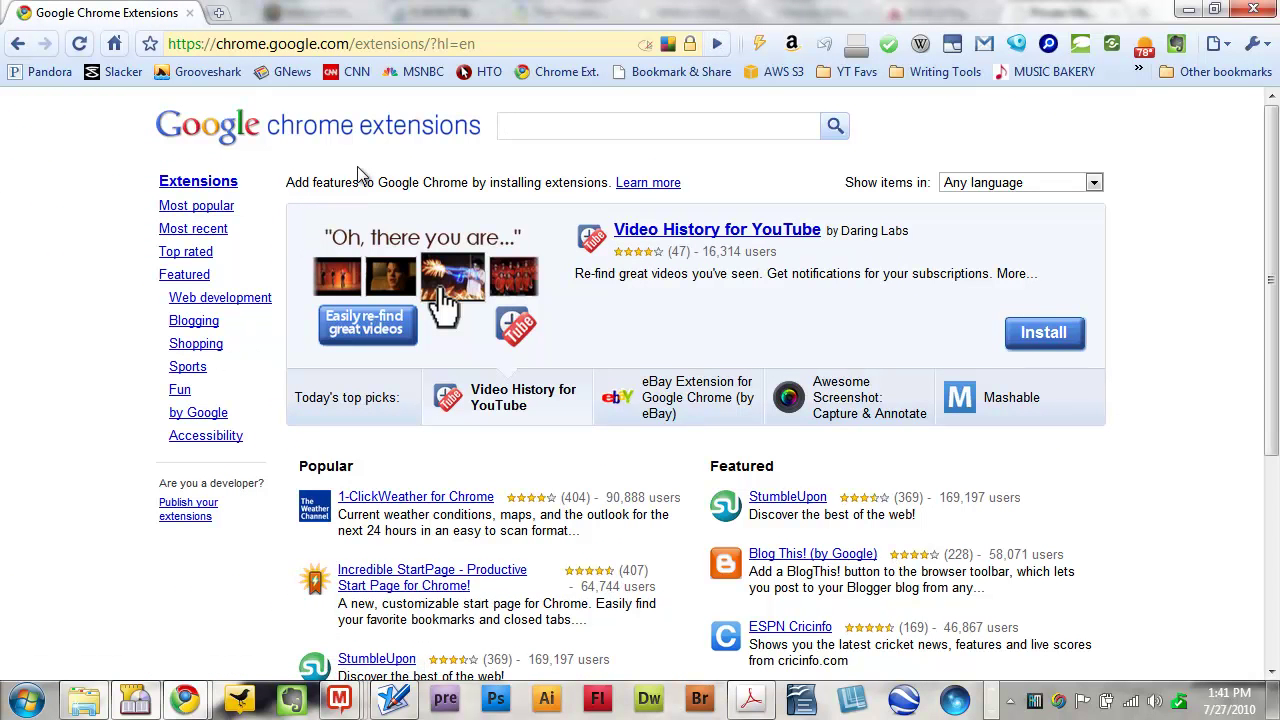
scroll(378, 310, "down", 2)
scroll(375, 330, "up", 2)
Step: Install the featured Video History for YouTube extension, confirming its data access, and disable it again
left_click(1066, 334)
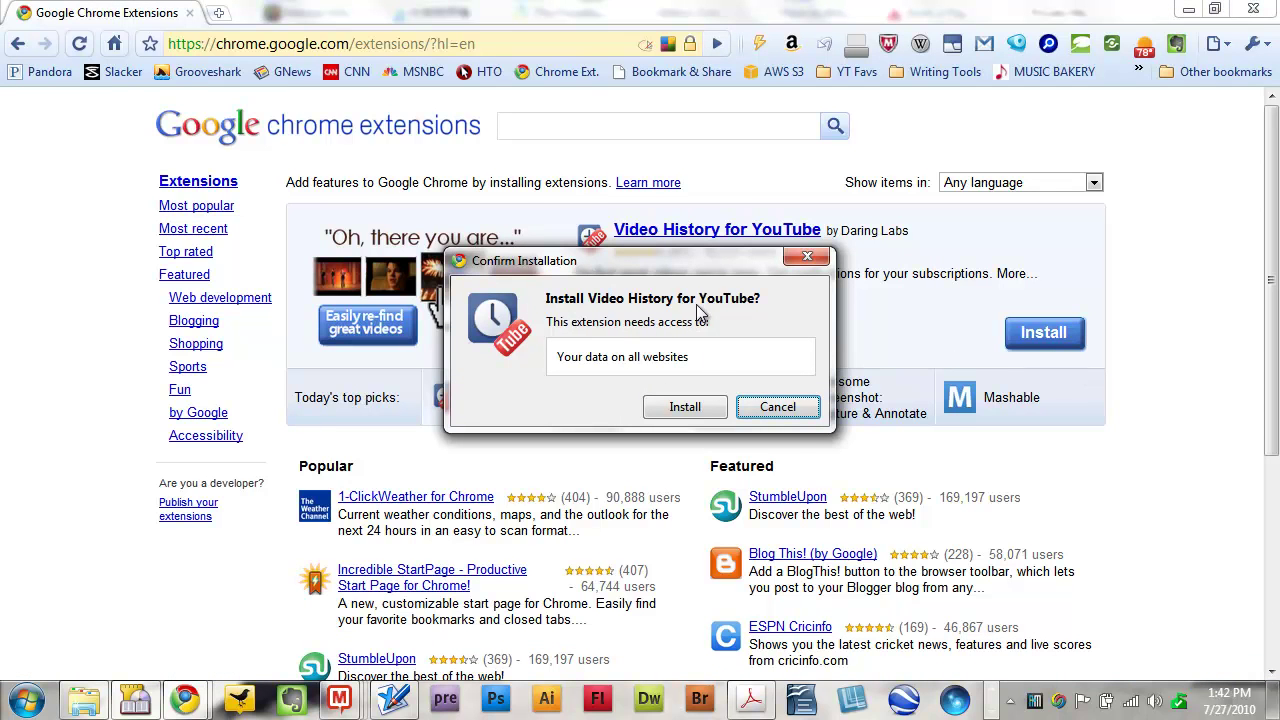
left_click(690, 410)
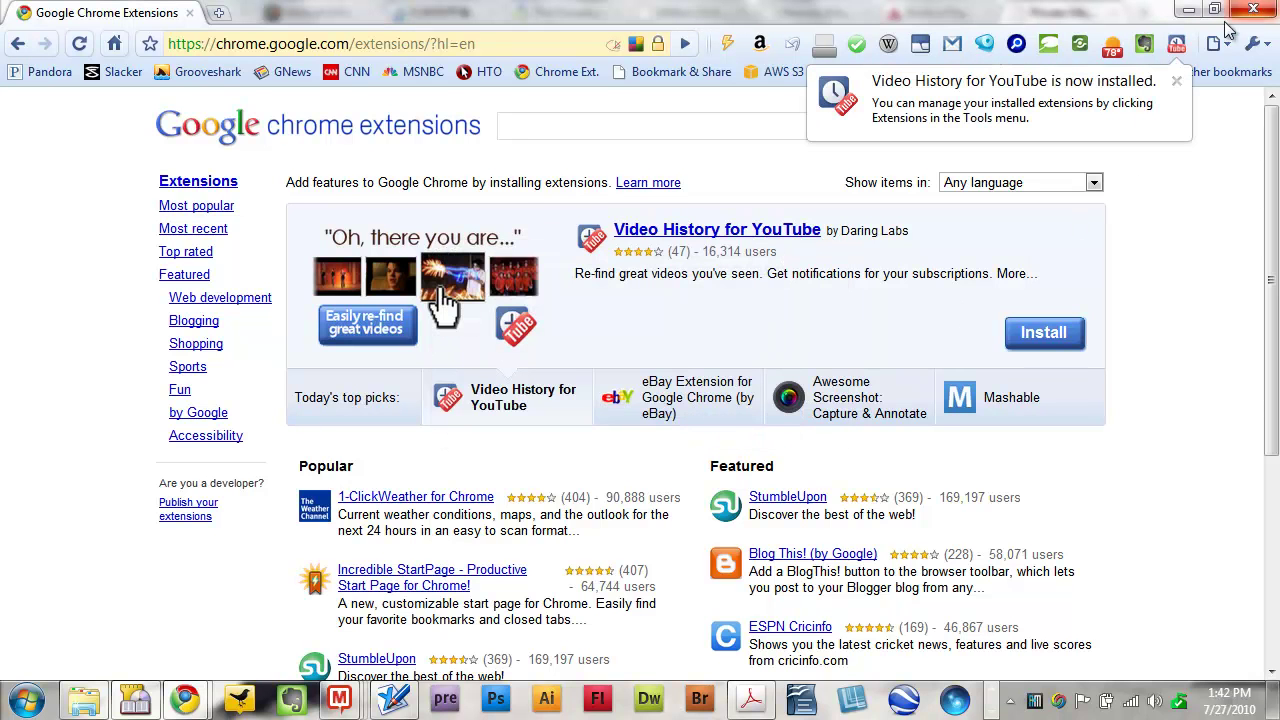
right_click(1176, 46)
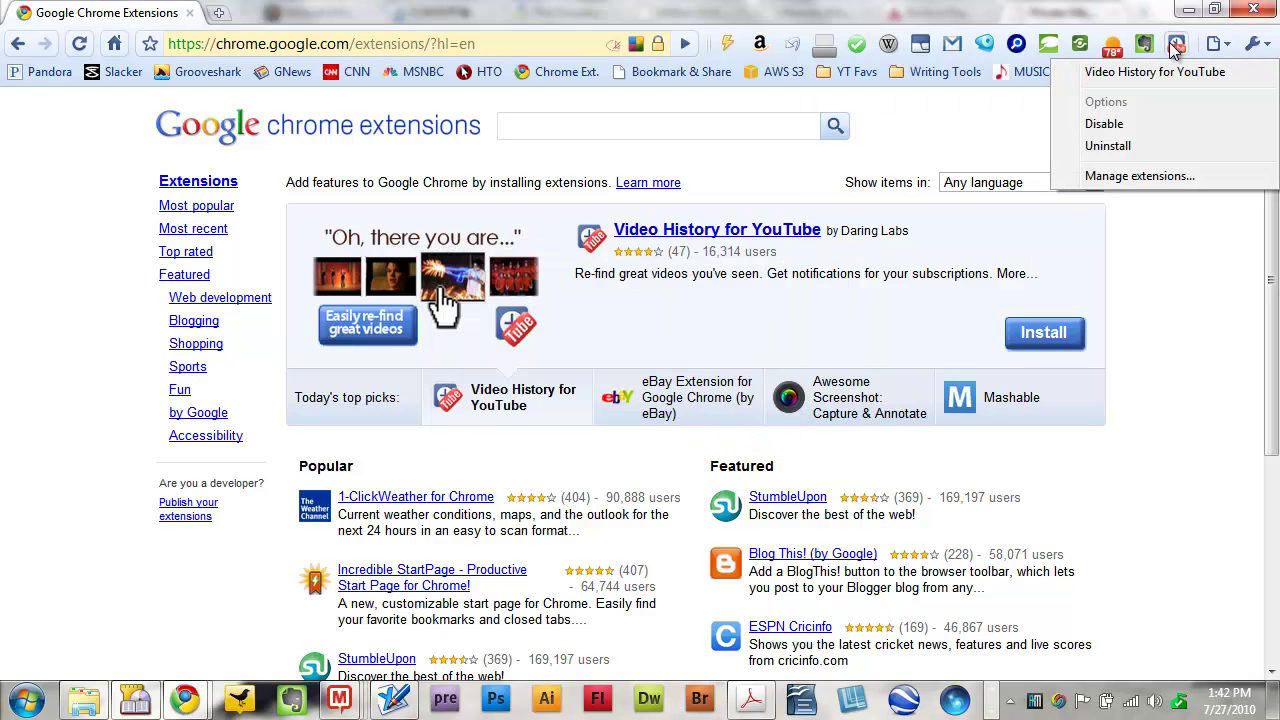
left_click(1107, 128)
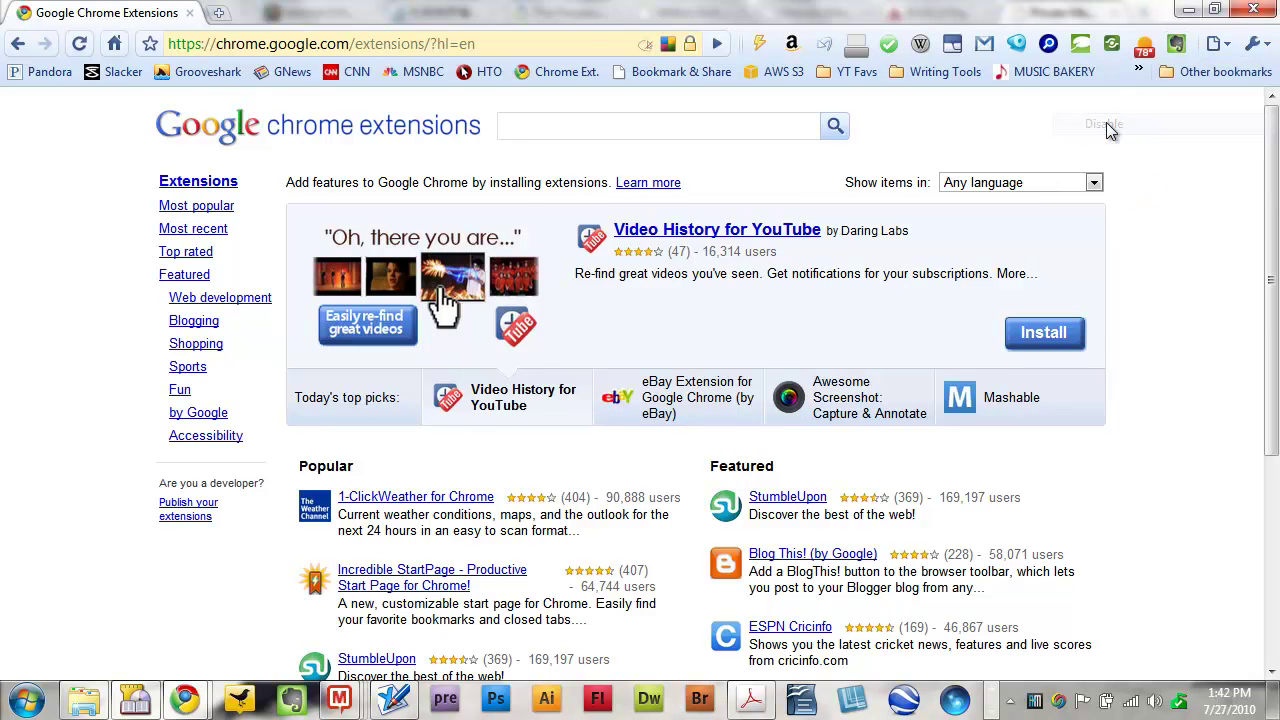